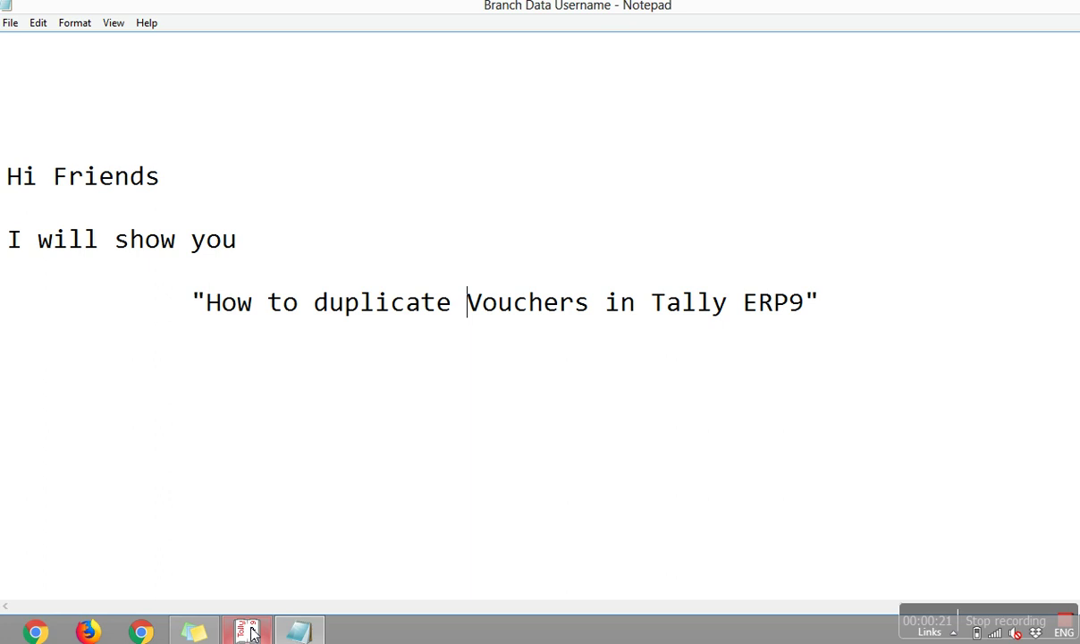
- Switch to Tally.ERP 9 and start a sales voucher with reference number 1 and Cash as the party account
{"action": "left_click", "coordinate": [248, 632]}
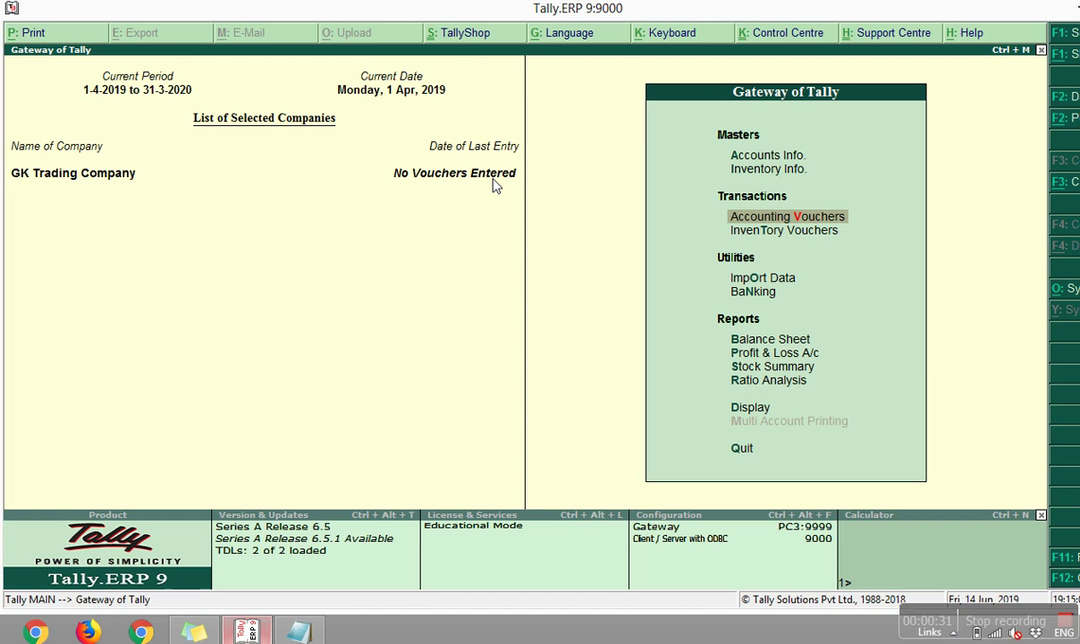
{"action": "key", "text": "Return"}
{"action": "type", "text": "1"}
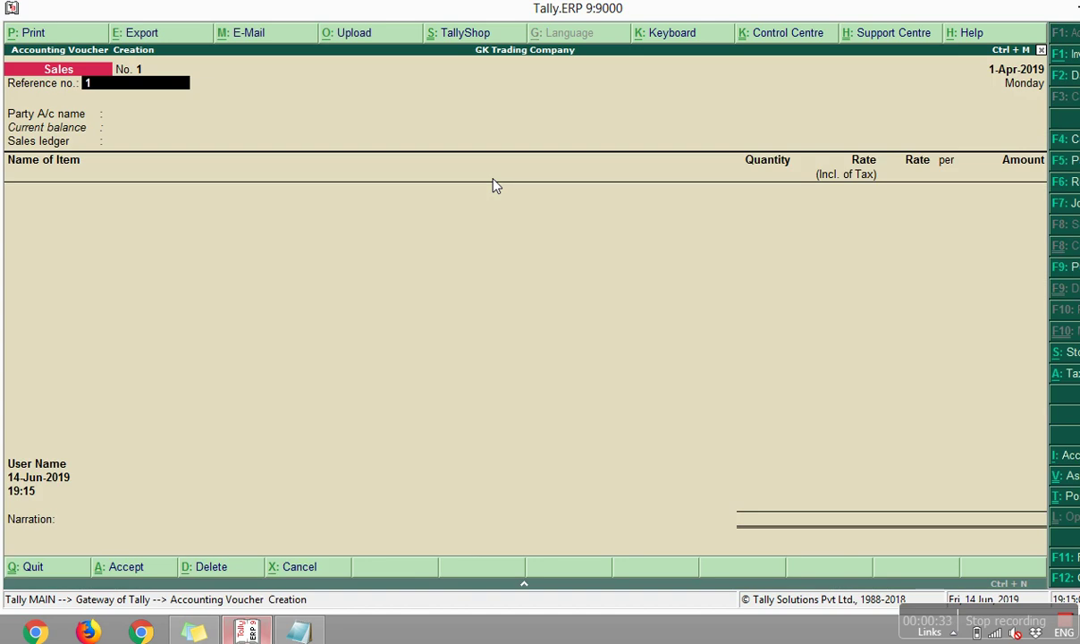
{"action": "key", "text": "Return"}
{"action": "key", "text": "Return"}
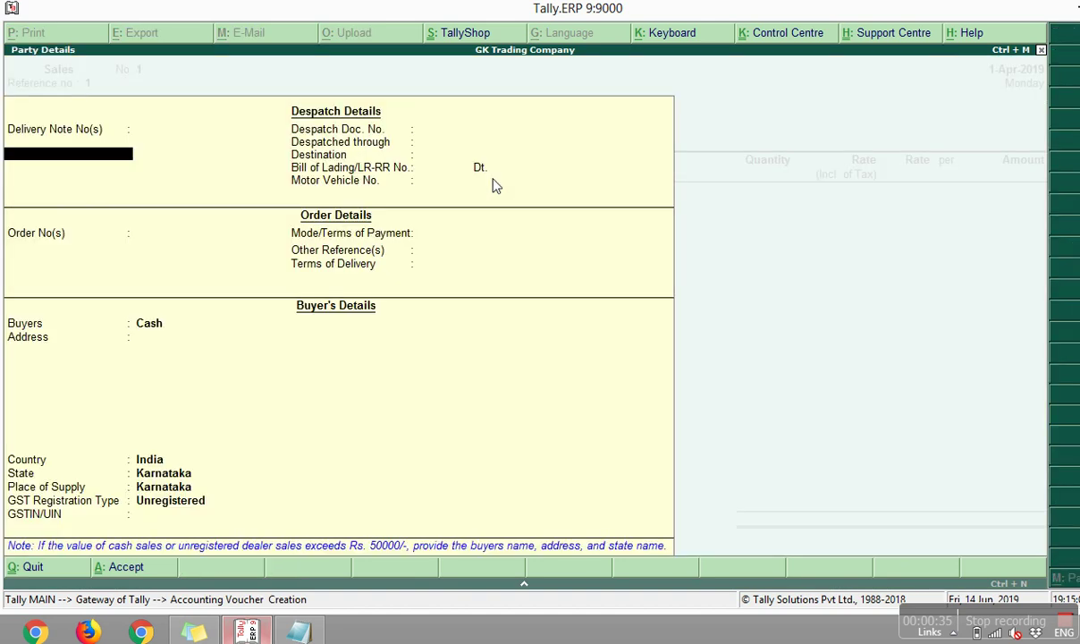
- Accept the default party details for the Cash buyer and choose Sales A/c as the sales ledger
{"action": "key", "text": "Return"}
{"action": "key", "text": "Return"}
{"action": "key", "text": "Return"}
{"action": "key", "text": "Return"}
{"action": "key", "text": "Return"}
{"action": "key", "text": "Return"}
{"action": "key", "text": "Return"}
{"action": "key", "text": "Return"}
{"action": "key", "text": "Return"}
{"action": "key", "text": "Return"}
{"action": "key", "text": "Return"}
{"action": "key", "text": "Return"}
{"action": "key", "text": "Return"}
{"action": "key", "text": "Return"}
{"action": "key", "text": "Return"}
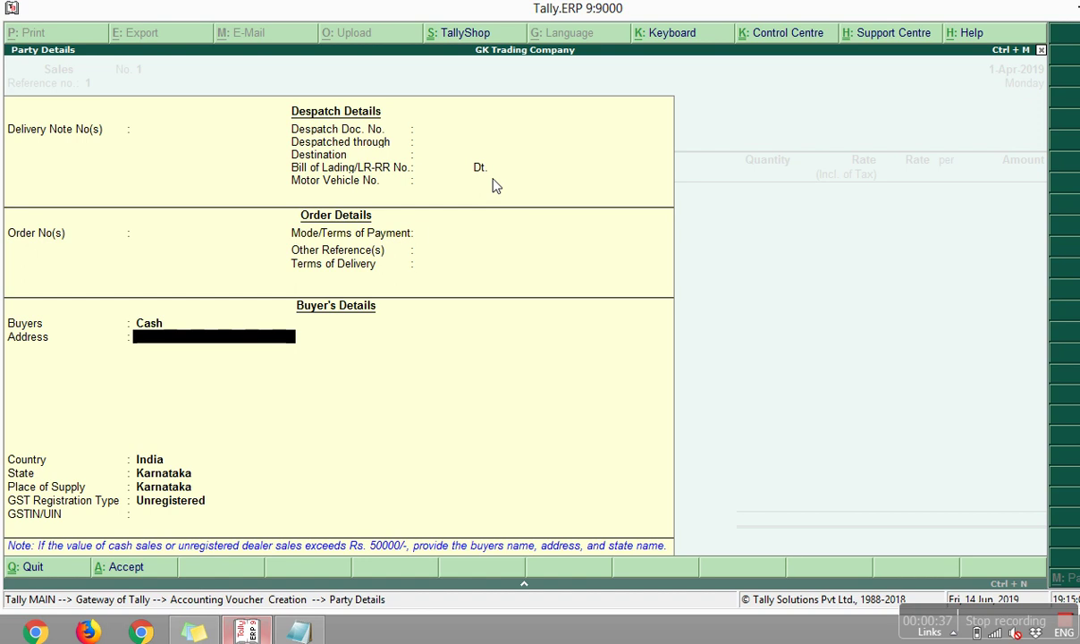
{"action": "key", "text": "Return"}
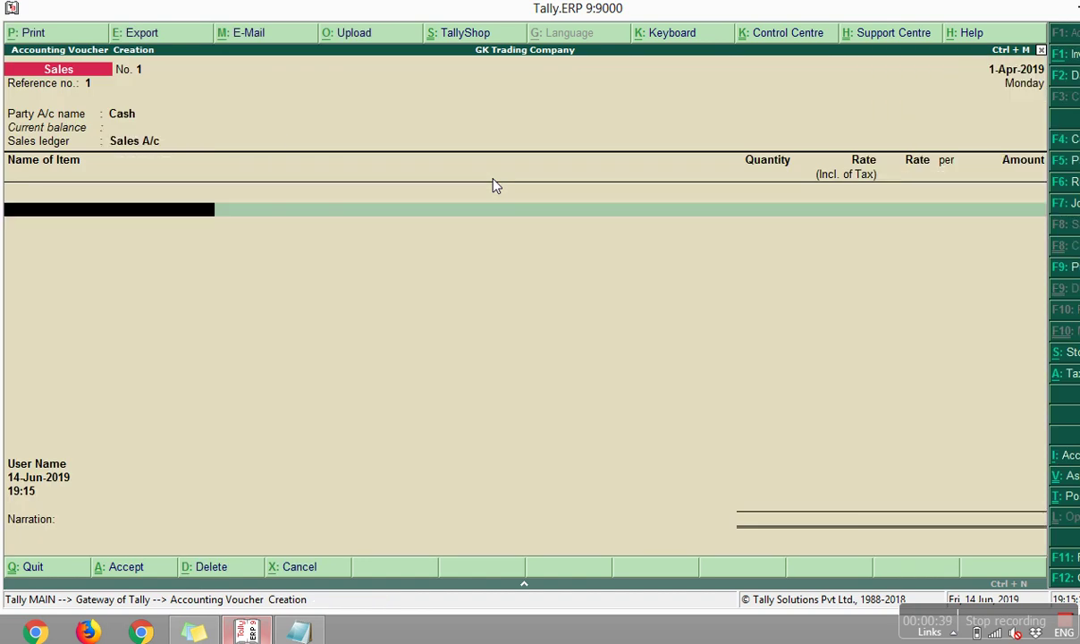
- Add the DI-20 Tractor stock item to the voucher with a quantity of 1
{"action": "key", "text": "Down"}
{"action": "key", "text": "Down"}
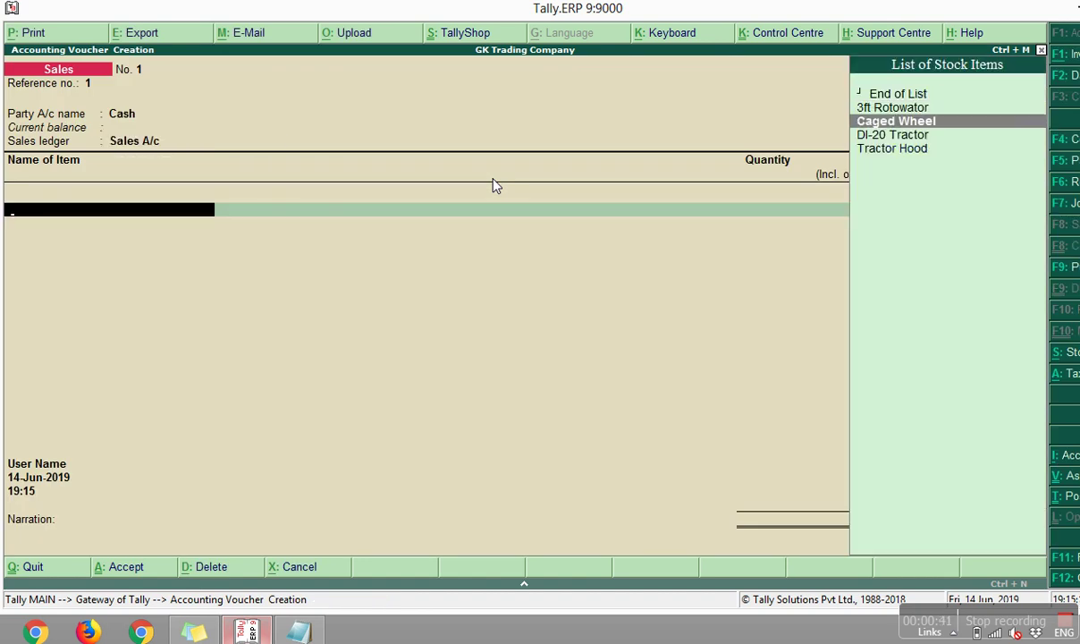
{"action": "key", "text": "Down"}
{"action": "key", "text": "Return"}
{"action": "key", "text": "Return"}
{"action": "type", "text": "1"}
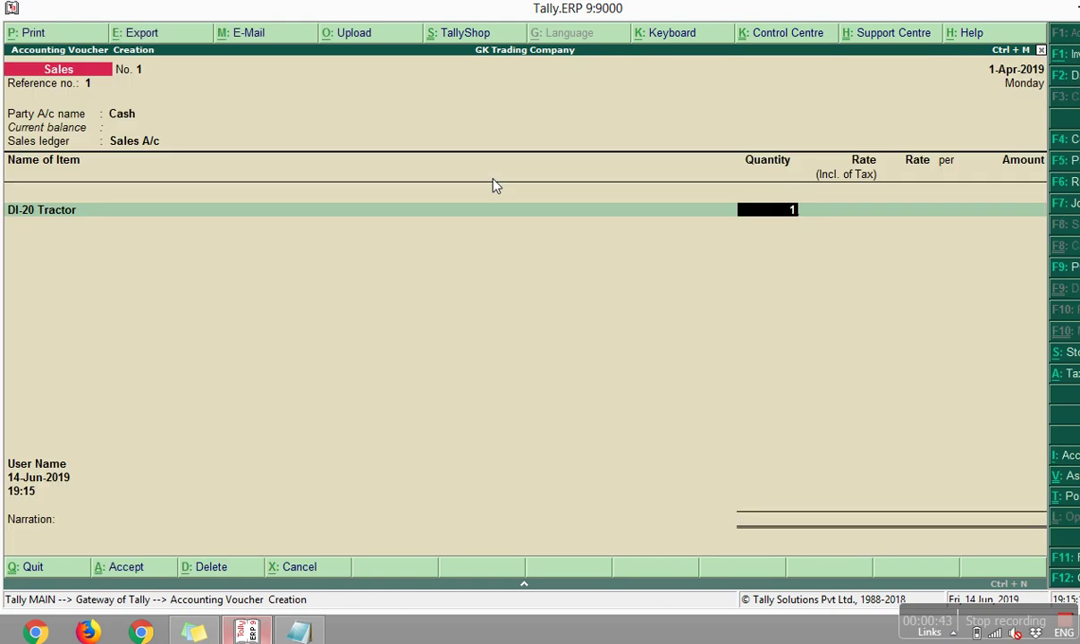
{"action": "key", "text": "Return"}
{"action": "key", "text": "Return"}
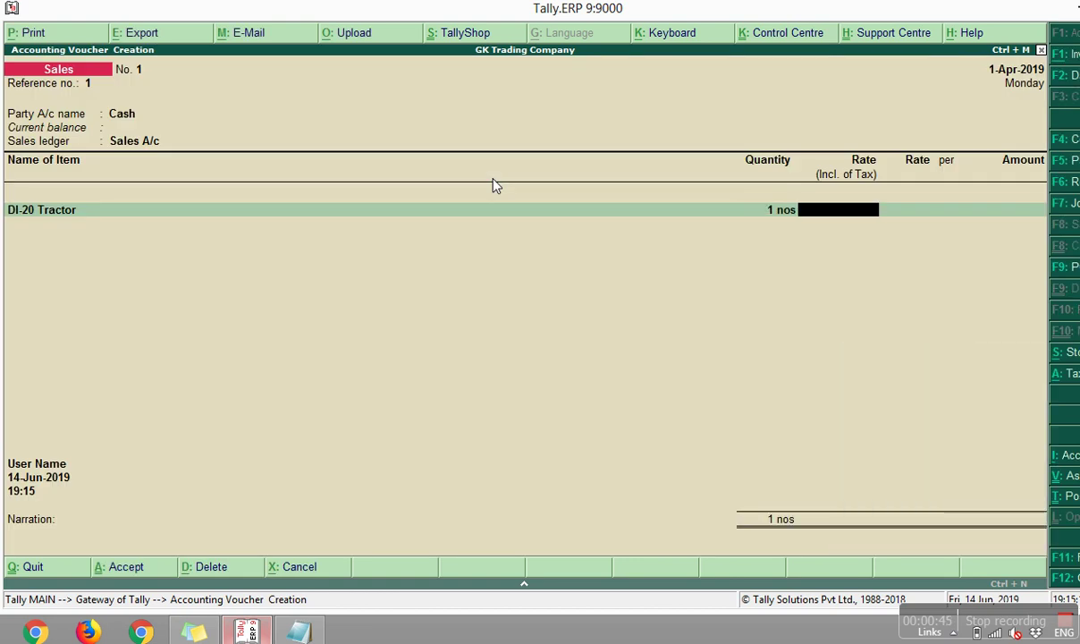
- Set the DI-20 Tractor's tax-inclusive rate to 3,50,000 and accept its amount
{"action": "type", "text": "3"}
{"action": "type", "text": "50000"}
{"action": "key", "text": "Return"}
{"action": "key", "text": "Return"}
{"action": "key", "text": "Return"}
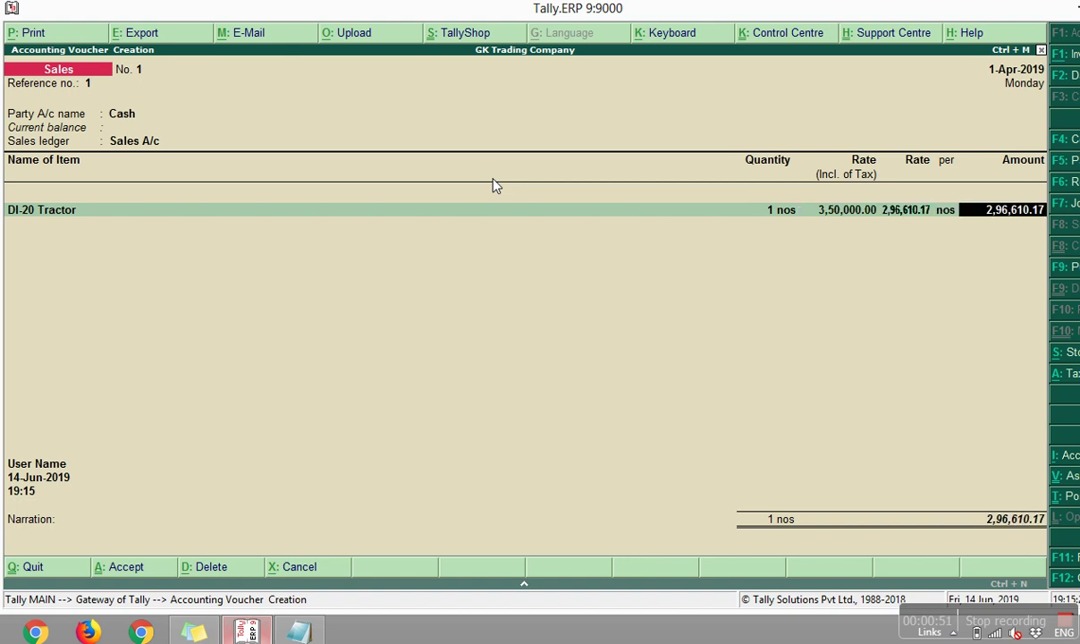
{"action": "key", "text": "Return"}
- Add the Tractor Hood stock item as the second line with a quantity of 1
{"action": "key", "text": "Down"}
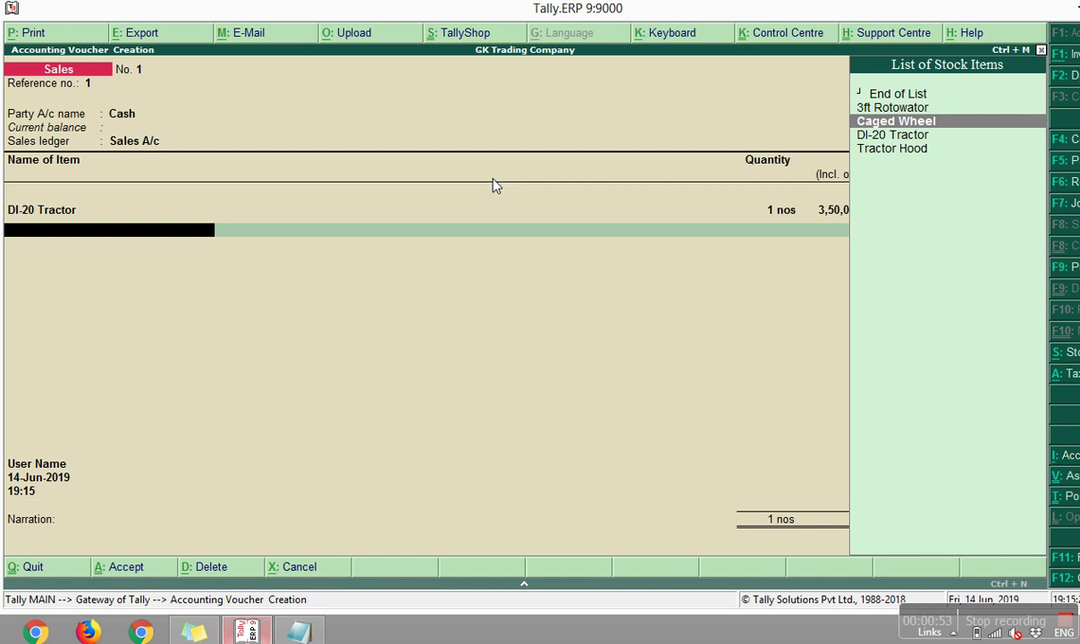
{"action": "key", "text": "Up"}
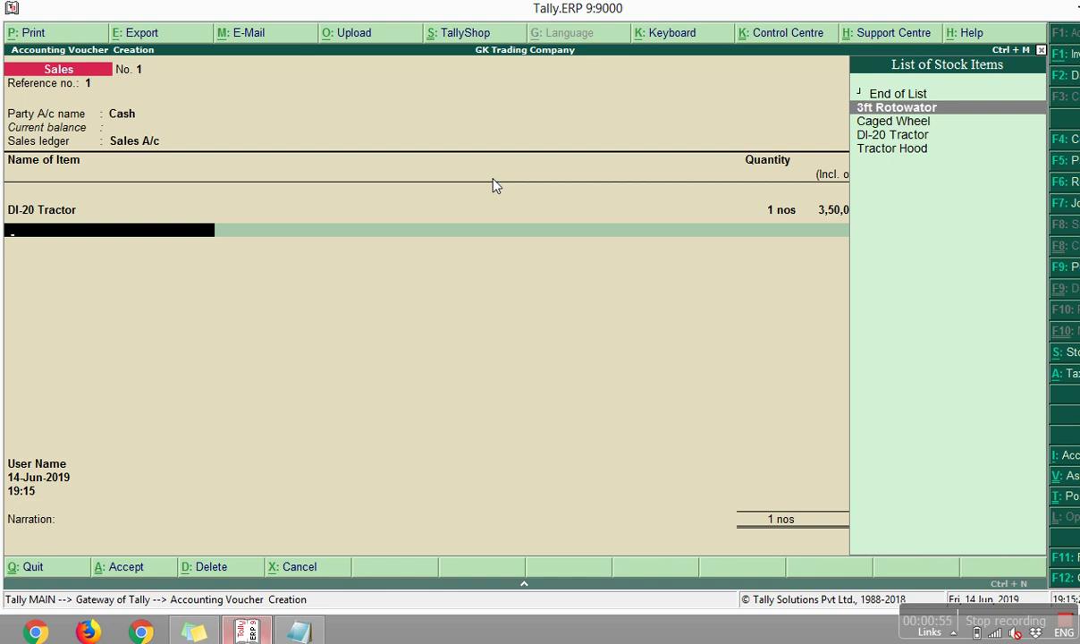
{"action": "key", "text": "Down"}
{"action": "key", "text": "Down"}
{"action": "key", "text": "Up"}
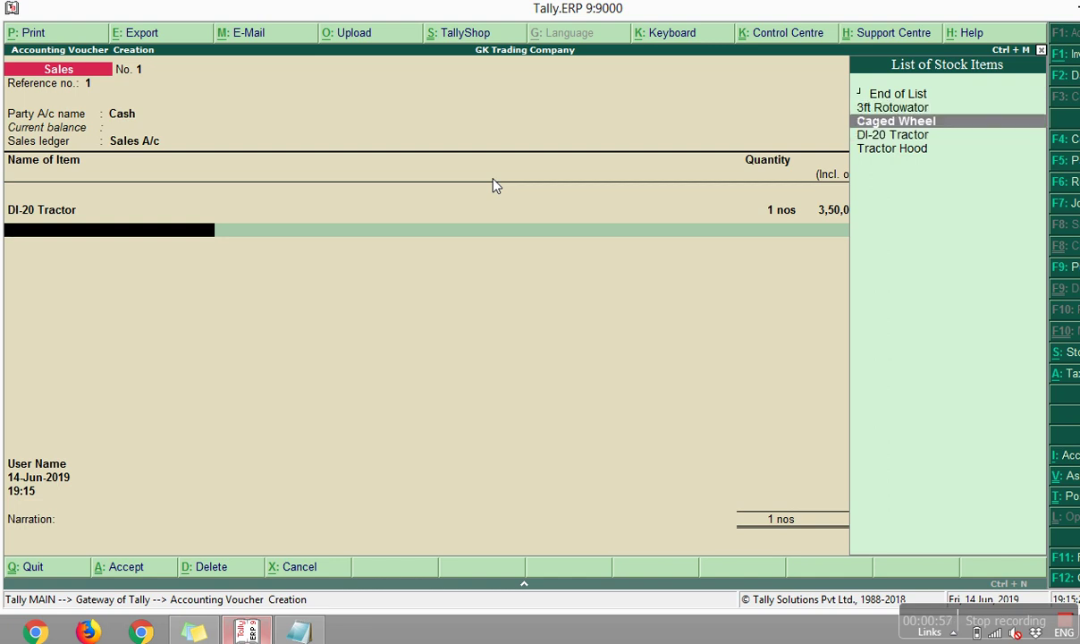
{"action": "key", "text": "Up"}
{"action": "key", "text": "Down"}
{"action": "key", "text": "Down"}
{"action": "key", "text": "Down"}
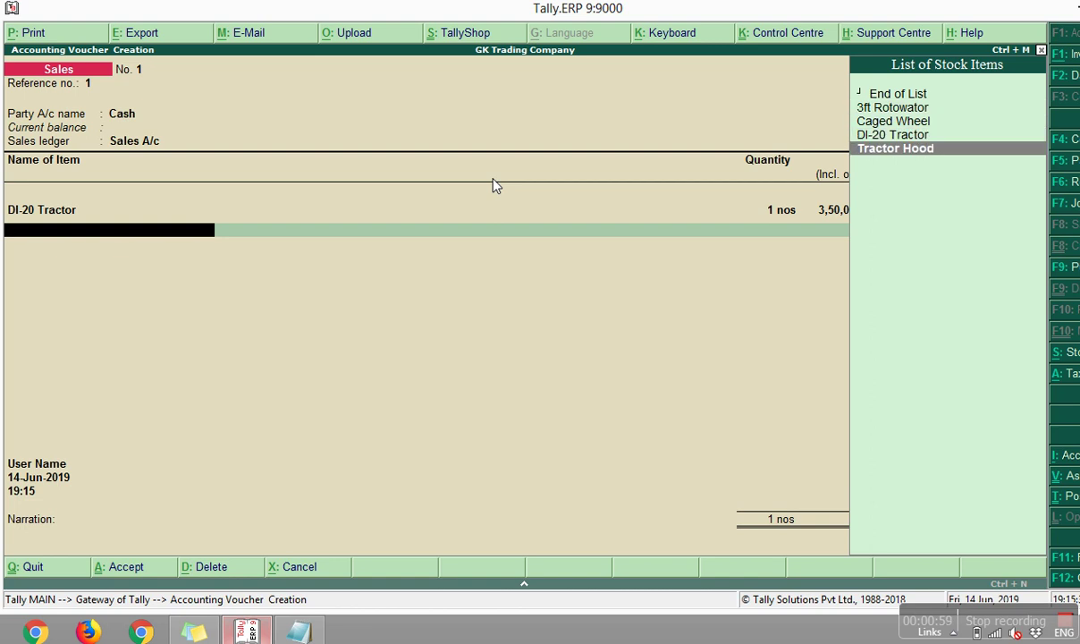
{"action": "key", "text": "Return"}
{"action": "key", "text": "Return"}
{"action": "type", "text": "1"}
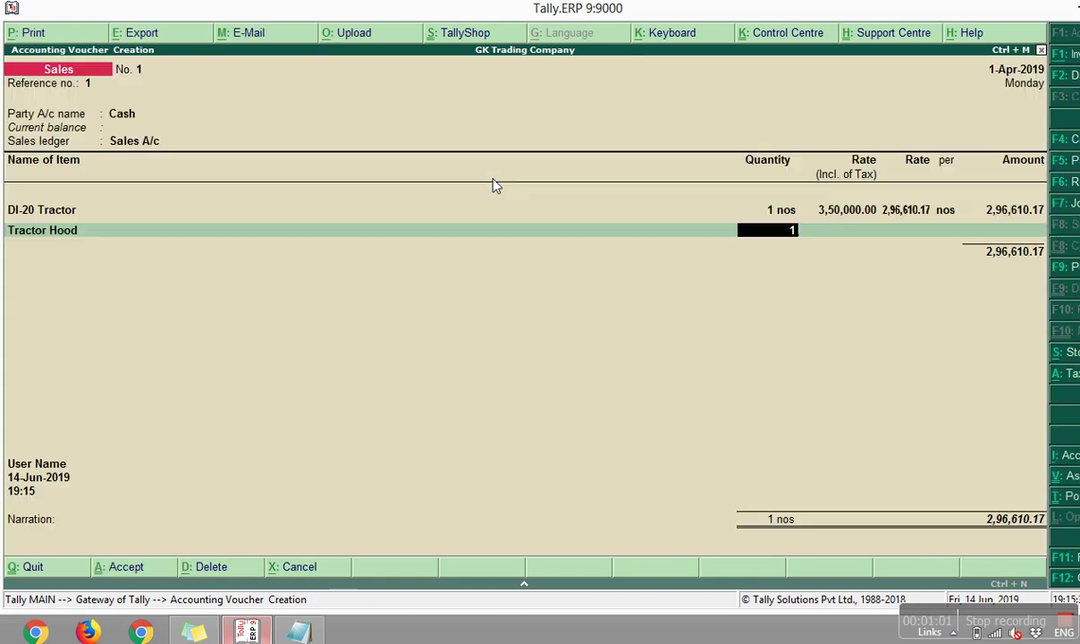
{"action": "key", "text": "Return"}
{"action": "key", "text": "Return"}
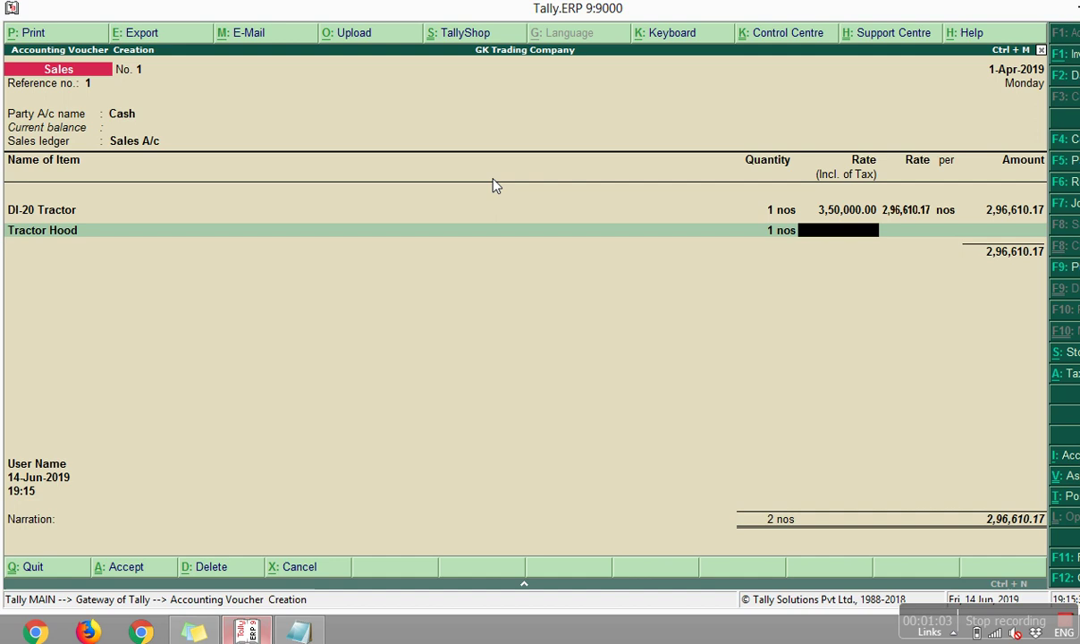
- Set the Tractor Hood's tax-inclusive rate to 7,500 and complete its line
{"action": "type", "text": "7500"}
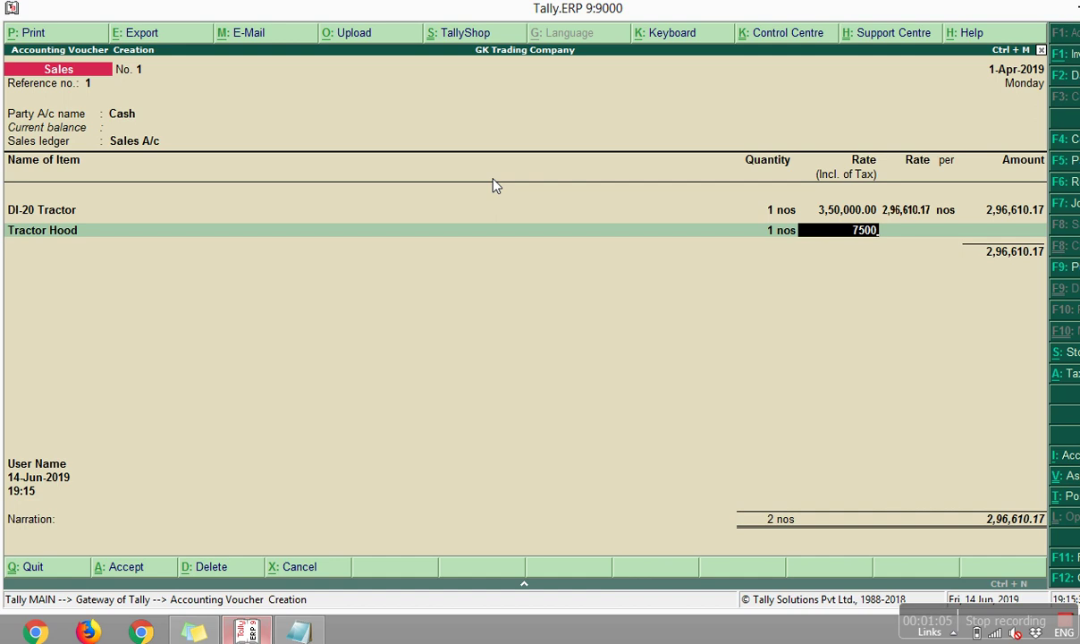
{"action": "key", "text": "Return"}
{"action": "key", "text": "Return"}
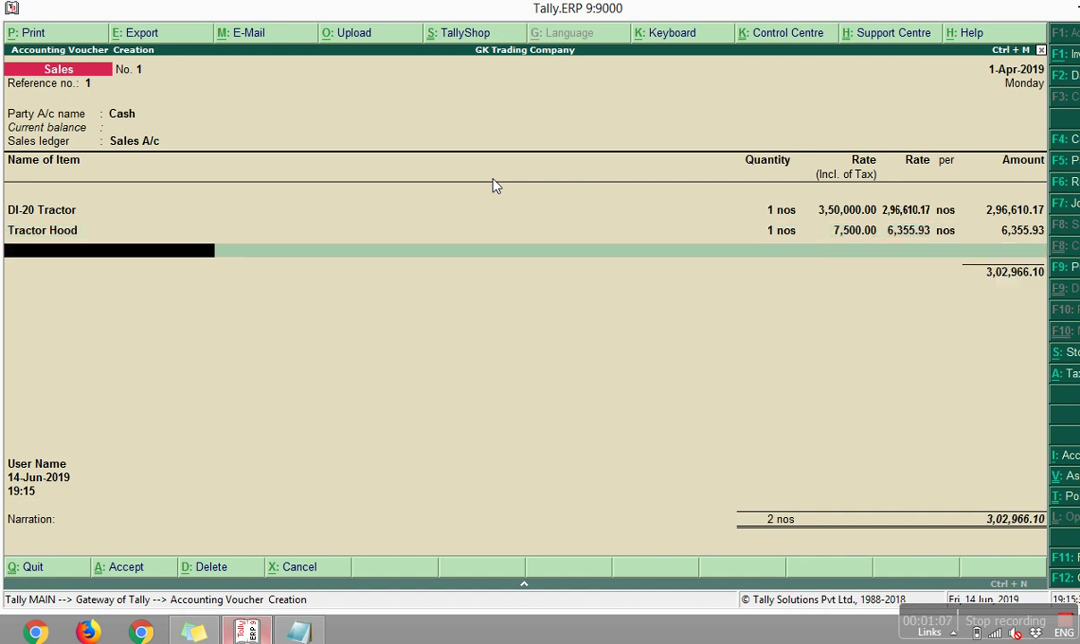
- Add the Caged Wheel stock item as the third line with a quantity of 1
{"action": "key", "text": "Down"}
{"action": "key", "text": "Down"}
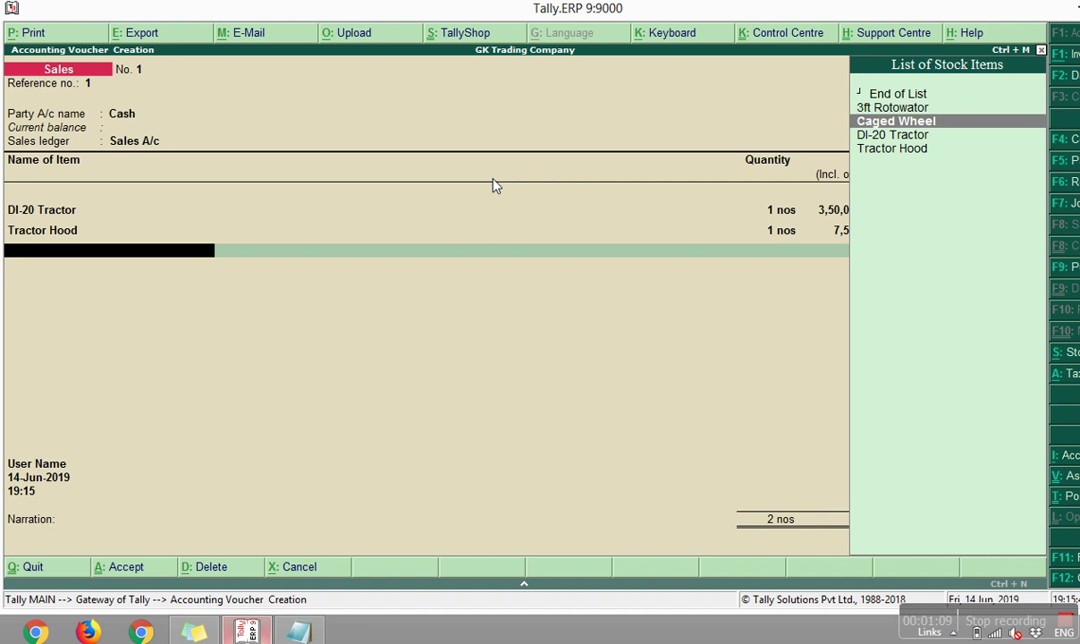
{"action": "key", "text": "Return"}
{"action": "key", "text": "Return"}
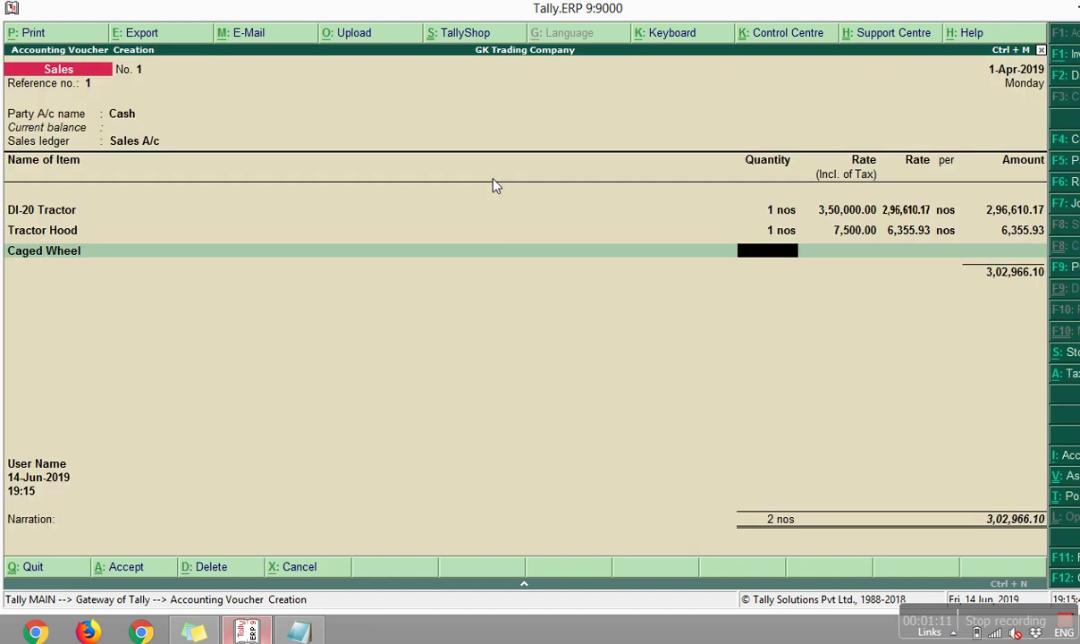
{"action": "type", "text": "1"}
{"action": "key", "text": "Return"}
{"action": "key", "text": "Return"}
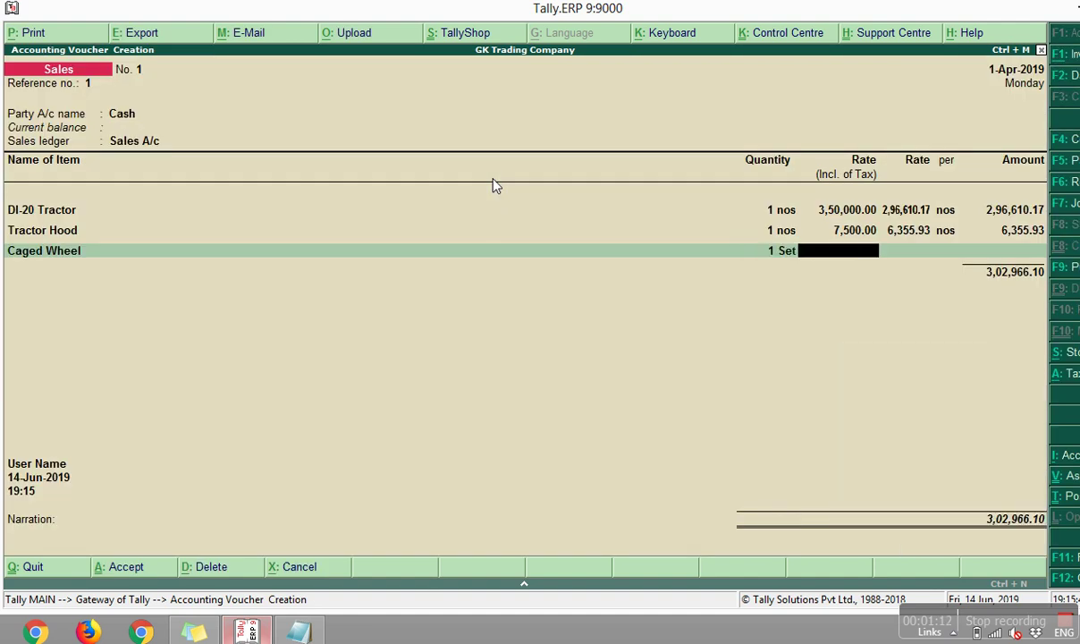
- Set the Caged Wheel's tax-inclusive rate to 26,000 and complete its line
{"action": "type", "text": "1"}
{"action": "key", "text": "BackSpace"}
{"action": "type", "text": "26000"}
{"action": "key", "text": "Return"}
{"action": "key", "text": "Return"}
{"action": "key", "text": "Return"}
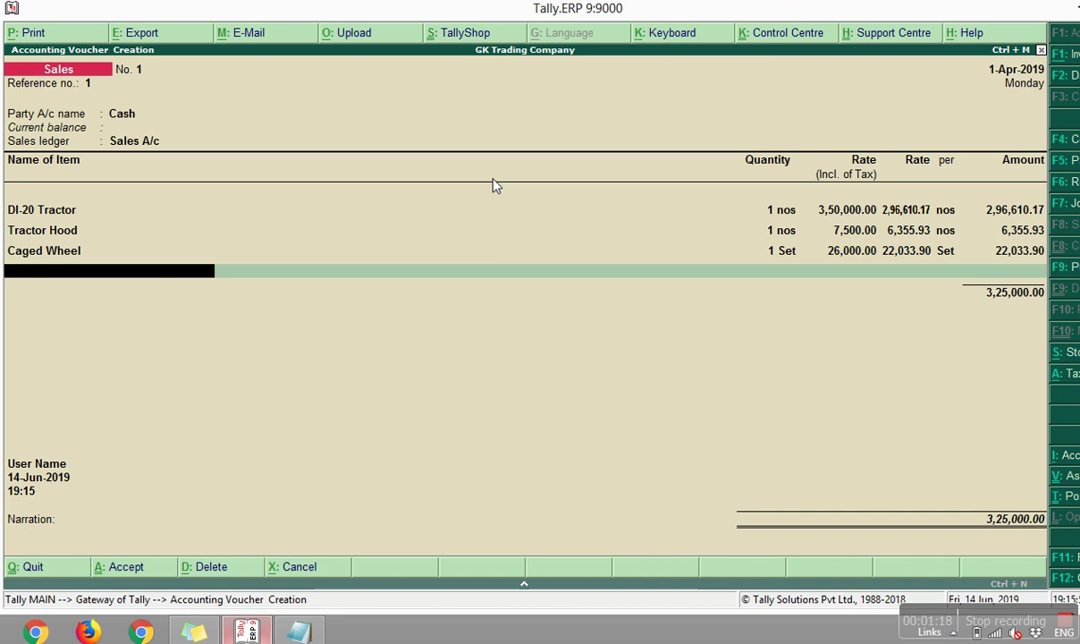
- Add the 3ft Rotowator stock item as the fourth line with a quantity of 1
{"action": "key", "text": "Down"}
{"action": "key", "text": "Down"}
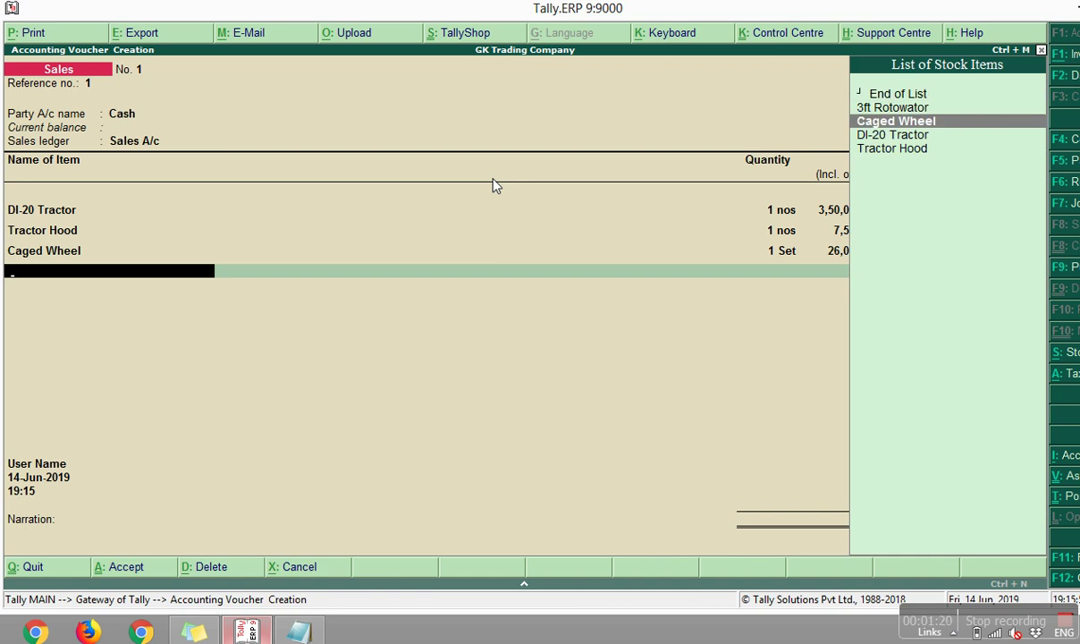
{"action": "key", "text": "Down"}
{"action": "key", "text": "Home"}
{"action": "key", "text": "Down"}
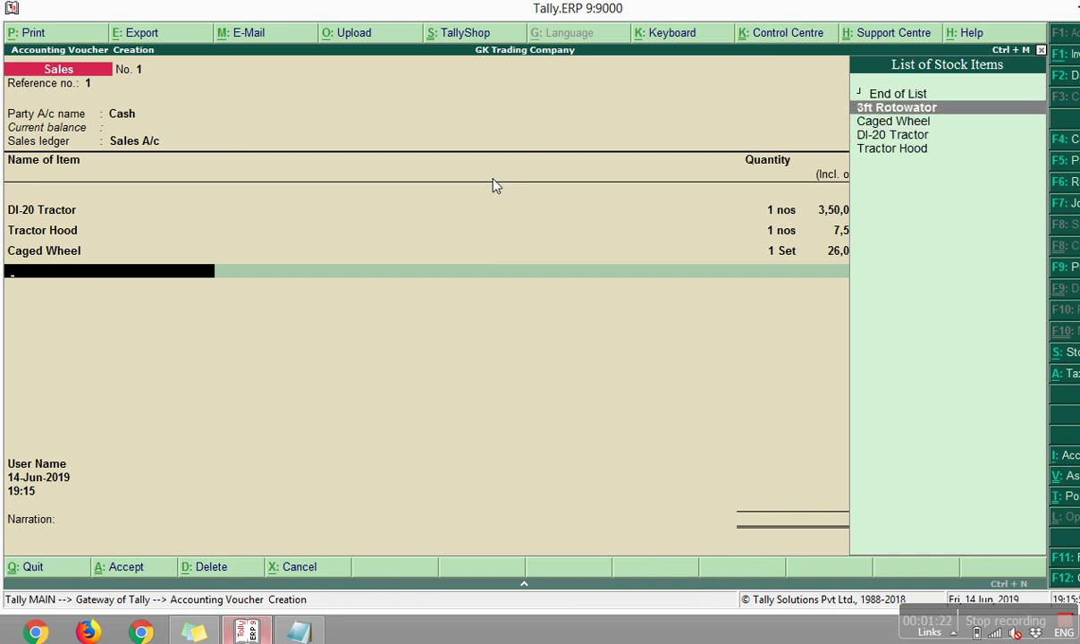
{"action": "key", "text": "Return"}
{"action": "key", "text": "Return"}
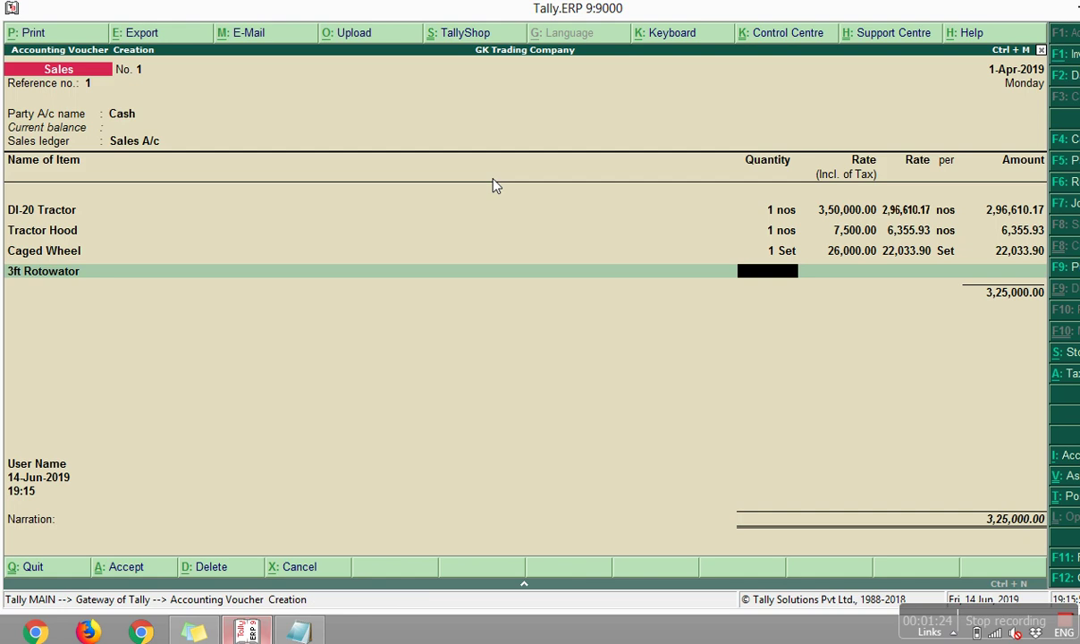
{"action": "type", "text": "1"}
{"action": "key", "text": "Return"}
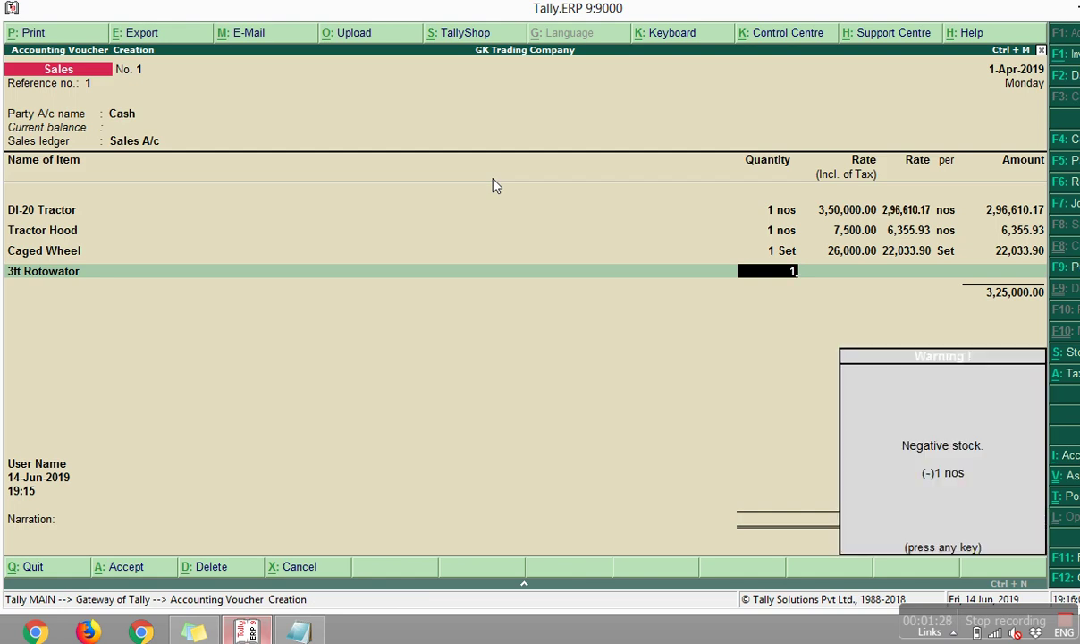
{"action": "key", "text": "Return"}
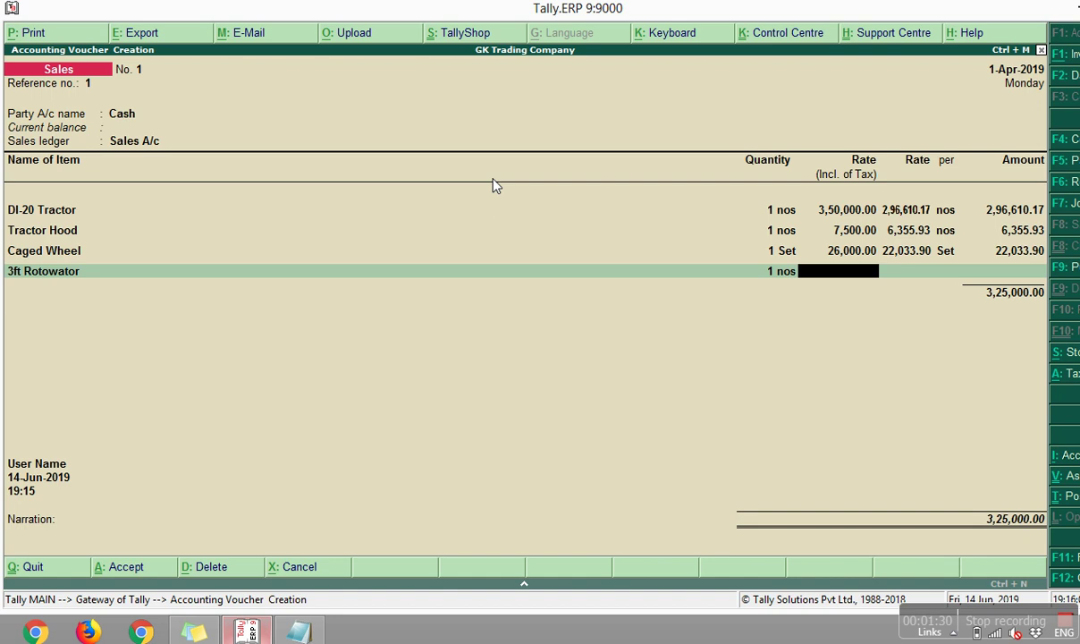
- Set the 3ft Rotowator's tax-inclusive rate to 65,000 and accept its amount
{"action": "type", "text": "65,000"}
{"action": "key", "text": "Return"}
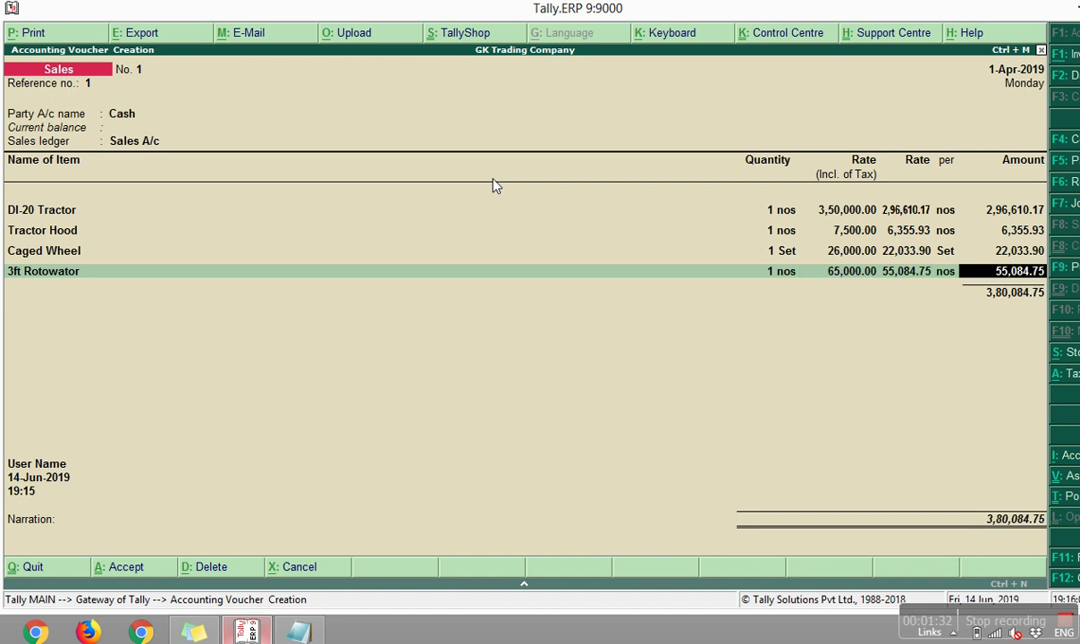
{"action": "key", "text": "Return"}
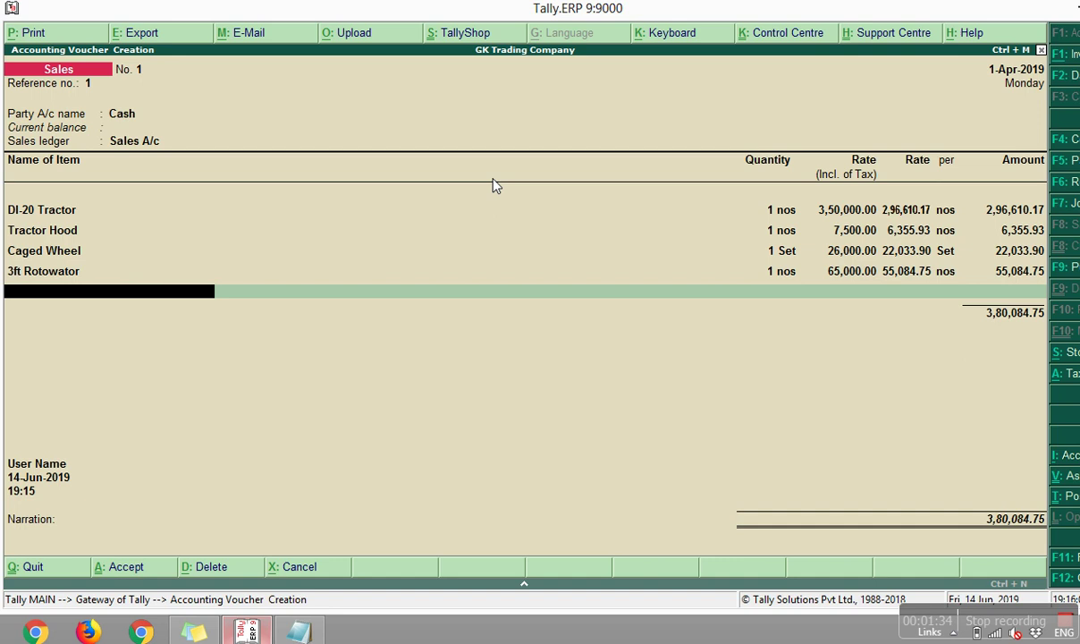
- End the item list and add the Cgst and Sgst tax ledgers with their calculated amounts
{"action": "key", "text": "Return"}
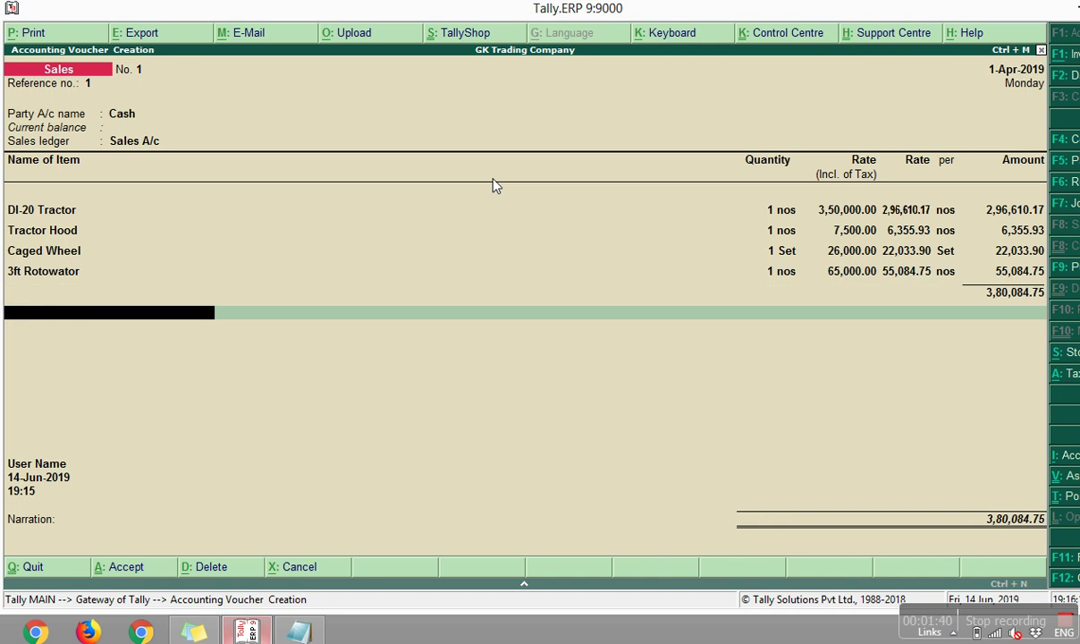
{"action": "type", "text": "CG"}
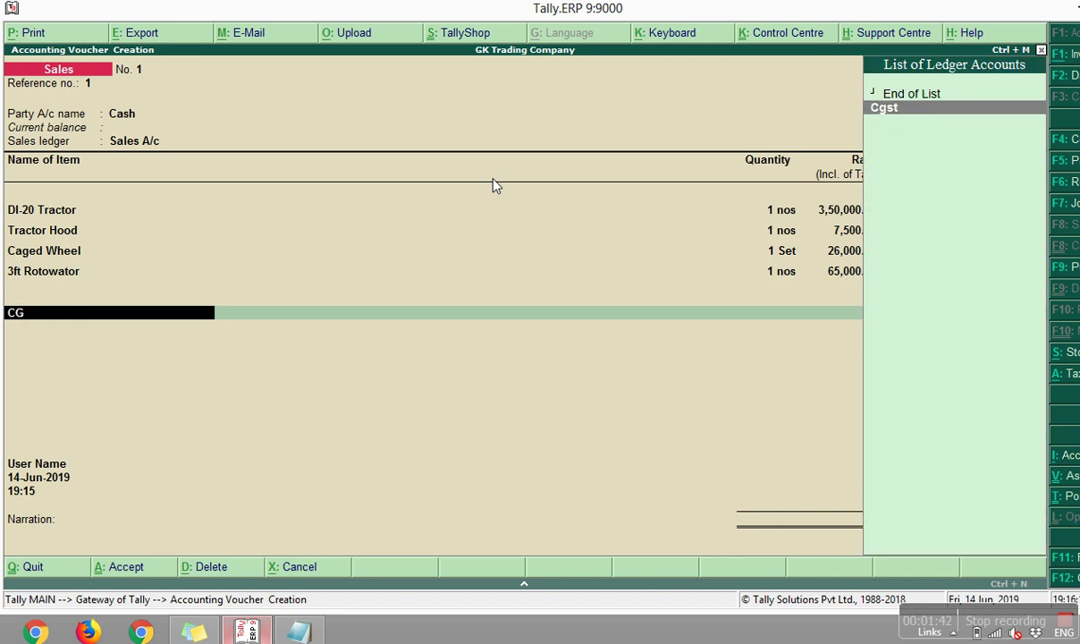
{"action": "key", "text": "Return"}
{"action": "key", "text": "Return"}
{"action": "type", "text": "SG"}
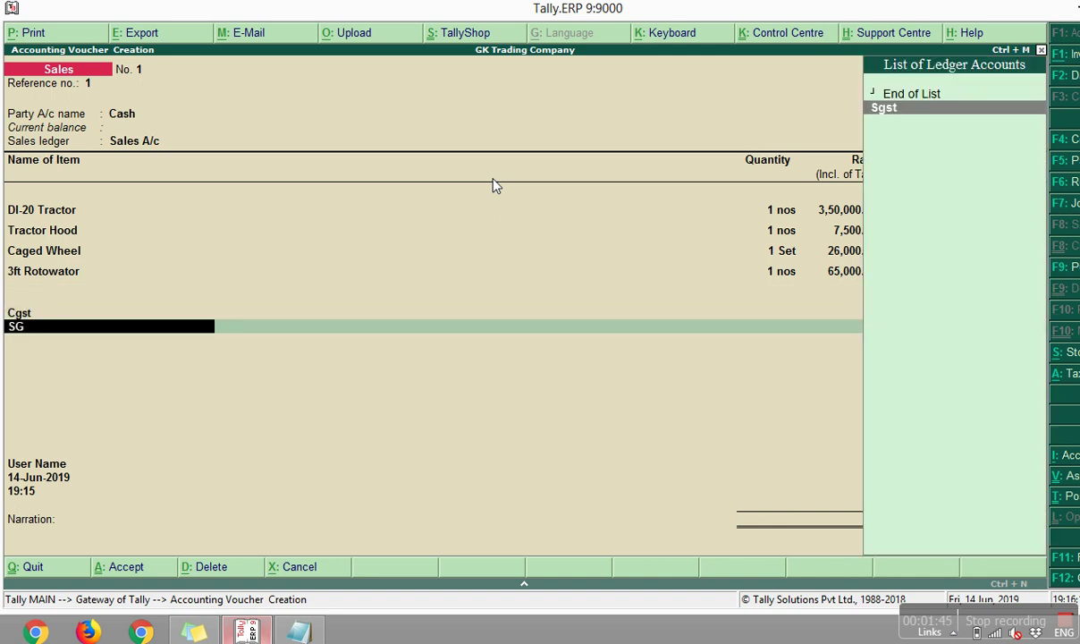
{"action": "key", "text": "Return"}
{"action": "key", "text": "Return"}
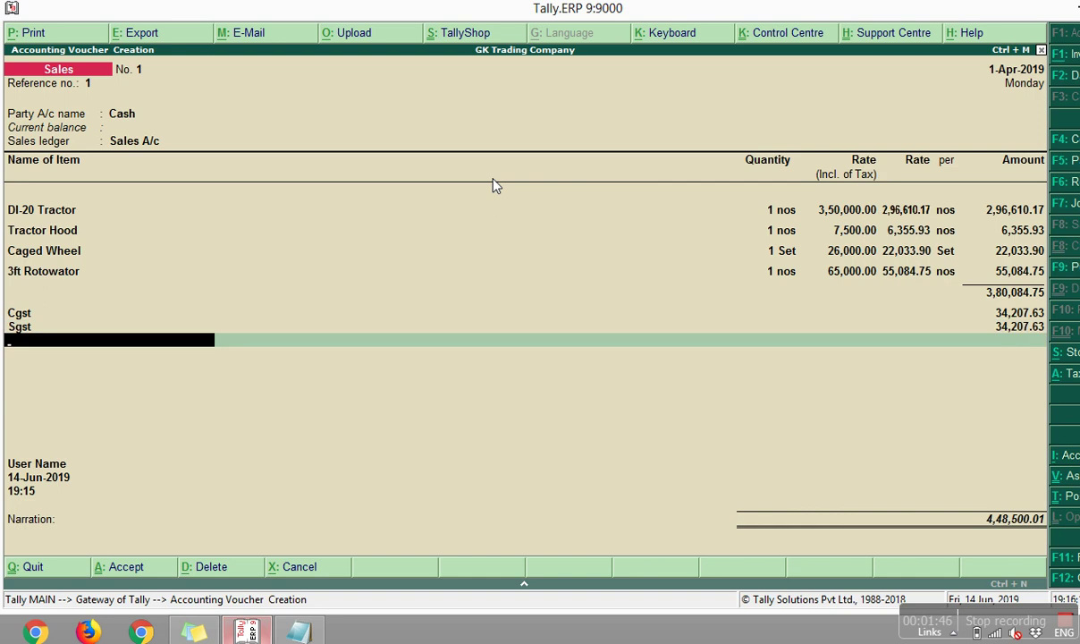
- Add the Round Off ledger with its calculated amount and leave the narration blank
{"action": "type", "text": "ROU"}
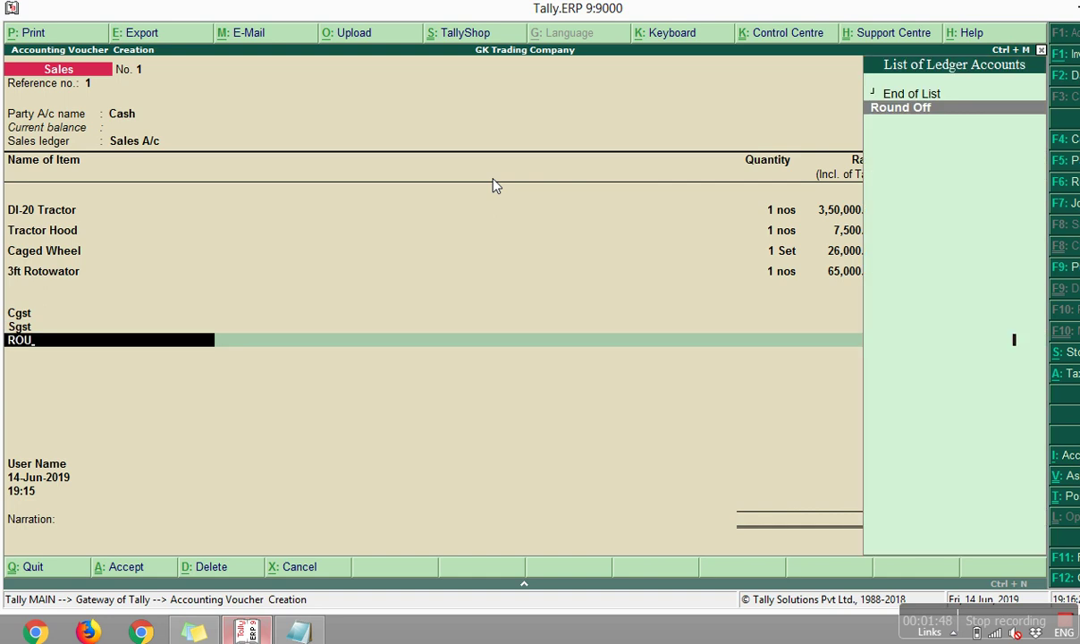
{"action": "key", "text": "Return"}
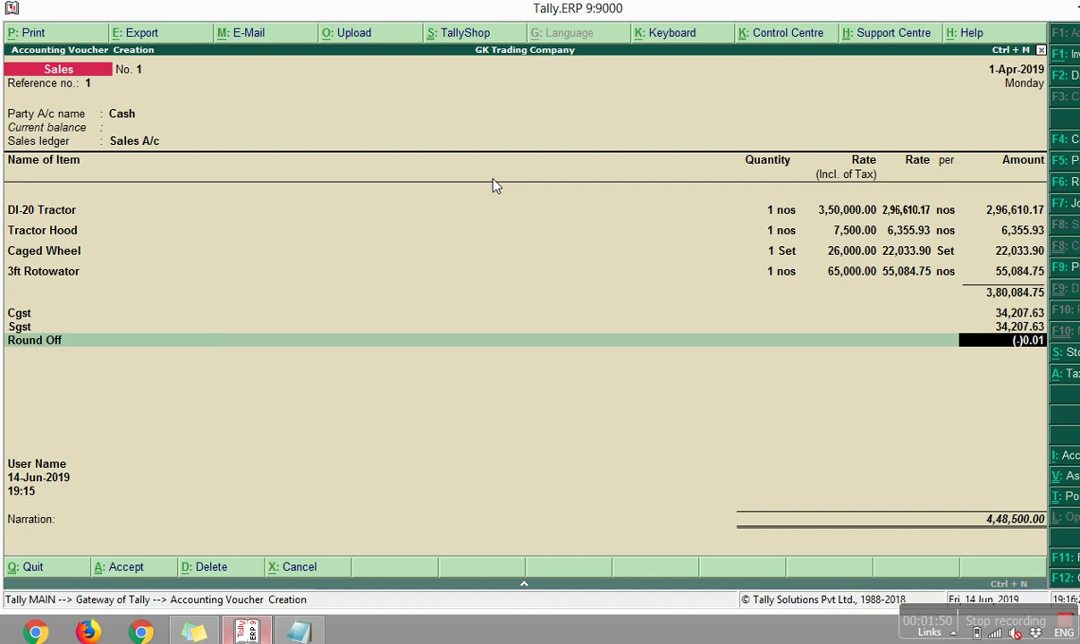
{"action": "key", "text": "Return"}
{"action": "key", "text": "Return"}
{"action": "key", "text": "Return"}
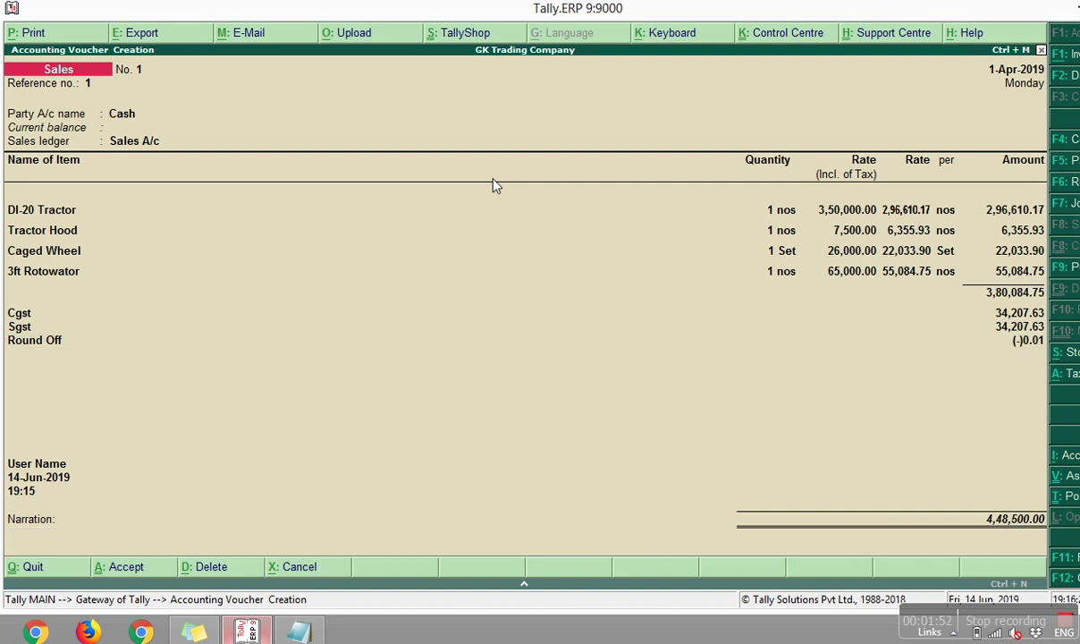
- Save the completed cash sales voucher and leave voucher entry, returning to the Gateway of Tally
{"action": "key", "text": "y"}
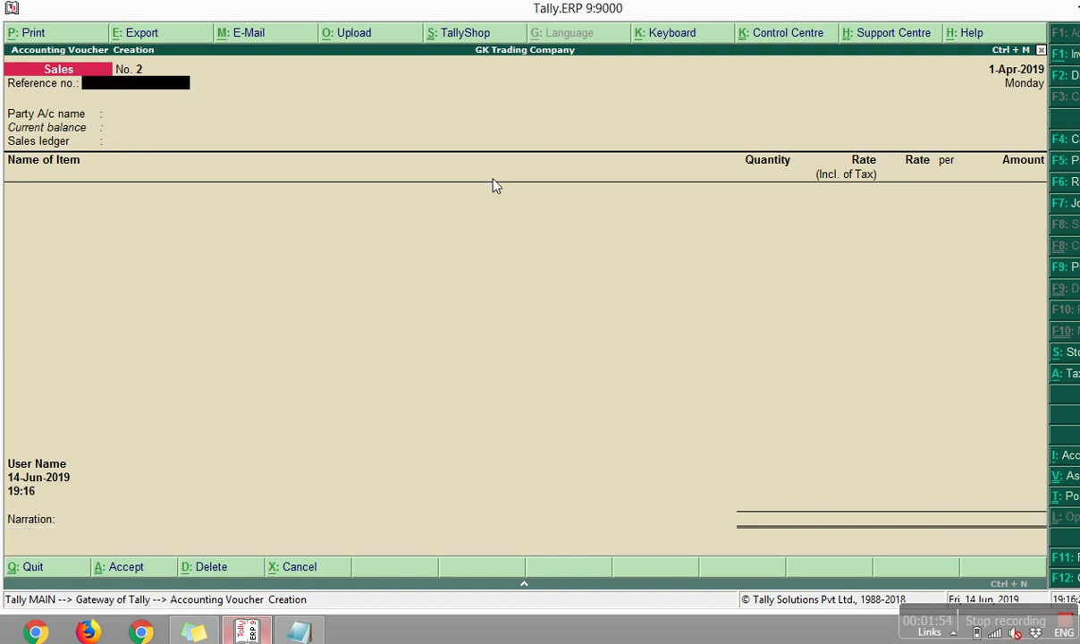
{"action": "key", "text": "Escape"}
{"action": "key", "text": "y"}
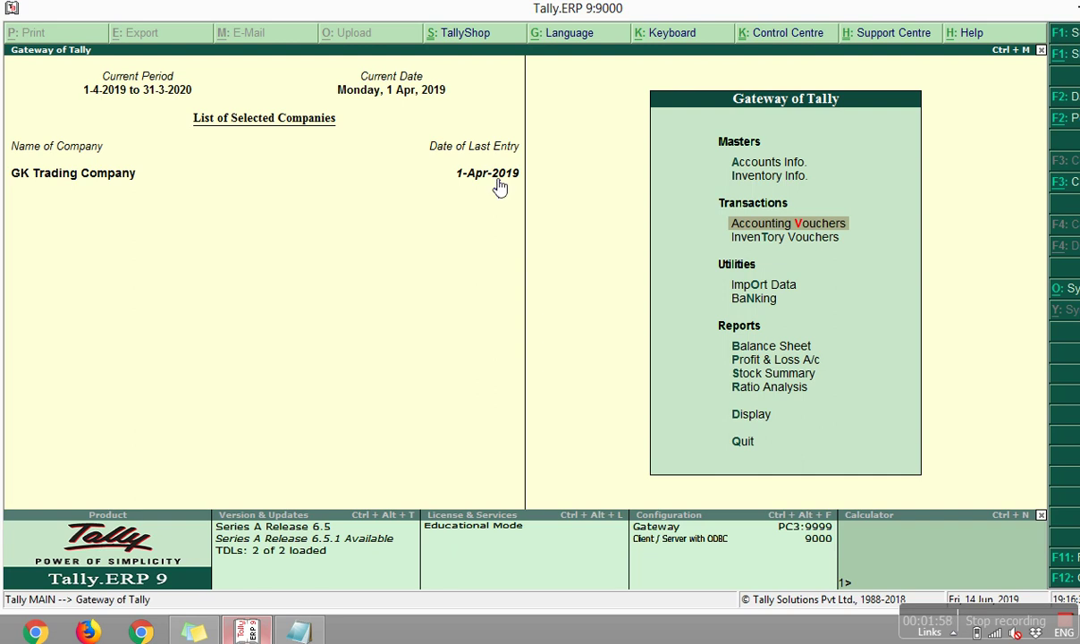
- Display the company's Statistics report of voucher and account types
{"action": "key", "text": "d"}
{"action": "key", "text": "s"}
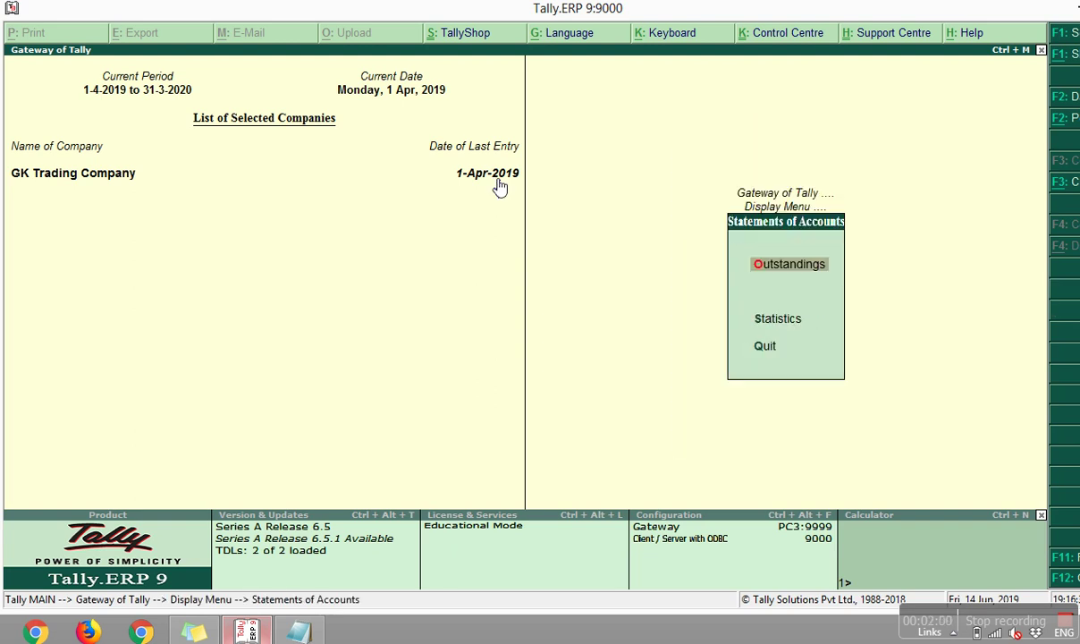
{"action": "key", "text": "Down"}
{"action": "key", "text": "Return"}
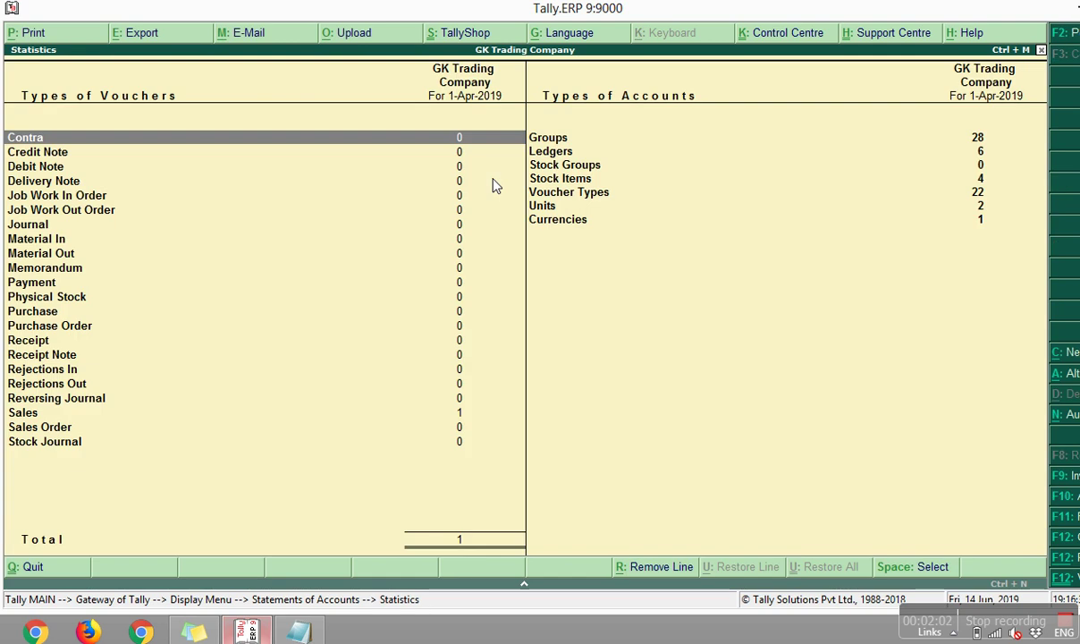
- Drill down from the Sales voucher type to the list of sales vouchers for April 2019
{"action": "key", "text": "Down"}
{"action": "key", "text": "Down"}
{"action": "key", "text": "Down"}
{"action": "key", "text": "Down"}
{"action": "key", "text": "Down"}
{"action": "key", "text": "Down"}
{"action": "key", "text": "Down"}
{"action": "key", "text": "Down"}
{"action": "key", "text": "Down"}
{"action": "key", "text": "Down"}
{"action": "key", "text": "Down"}
{"action": "key", "text": "Down"}
{"action": "key", "text": "Down"}
{"action": "key", "text": "Down"}
{"action": "key", "text": "Down"}
{"action": "key", "text": "Down"}
{"action": "key", "text": "Down"}
{"action": "key", "text": "Down"}
{"action": "key", "text": "Down"}
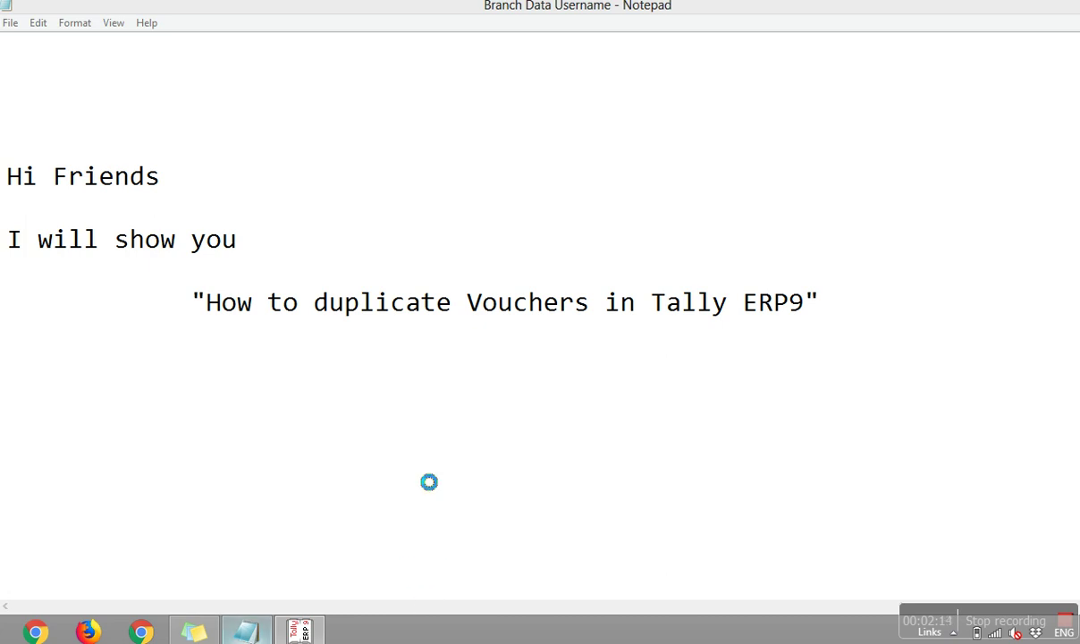
{"action": "key", "text": "alt+Tab"}
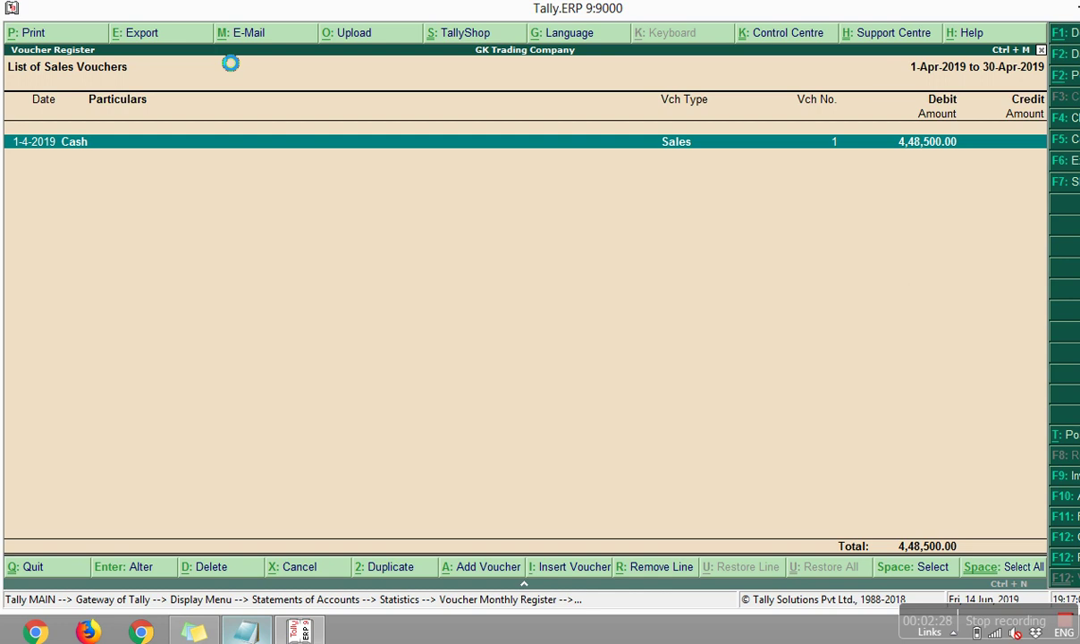
- Duplicate the cash sales voucher, dating the copy 2-4-2019 and setting its reference number to 2
{"action": "key", "text": "alt+2"}
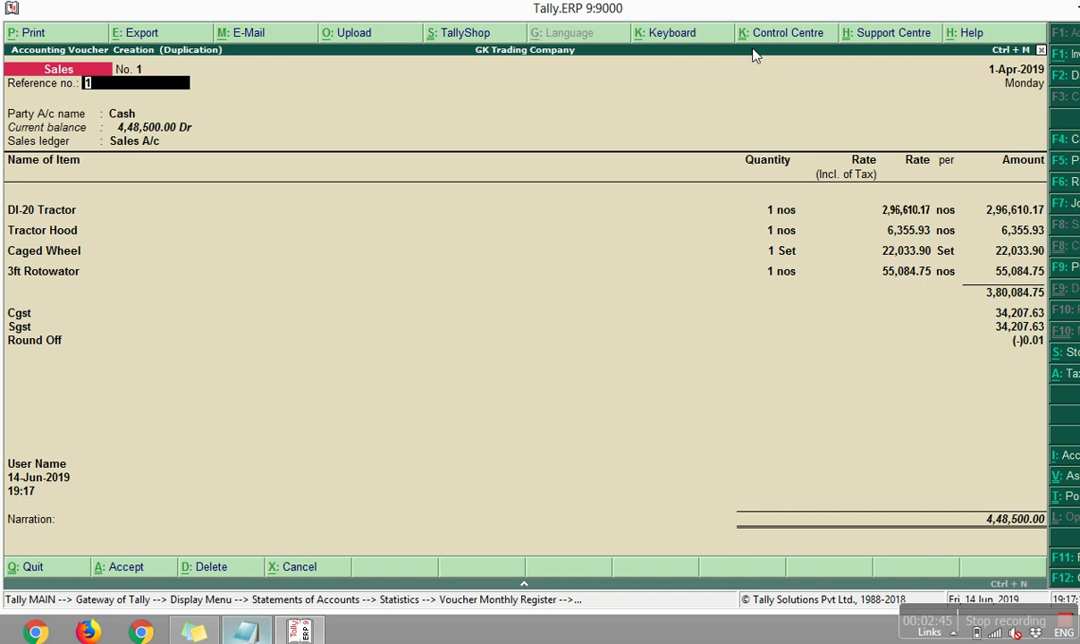
{"action": "key", "text": "F2"}
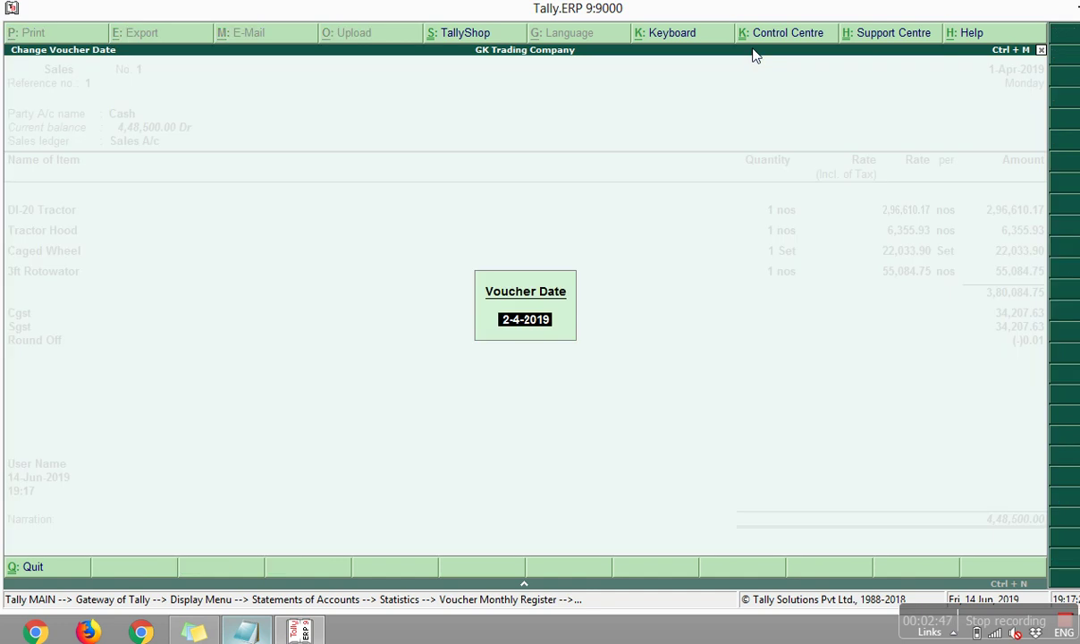
{"action": "key", "text": "Return"}
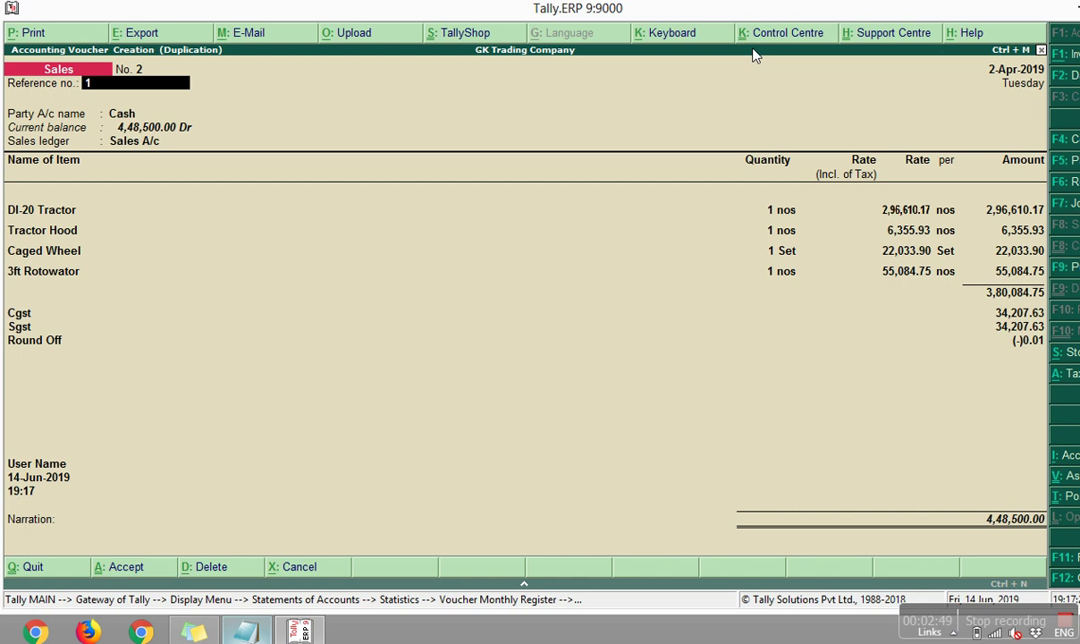
{"action": "type", "text": "2"}
{"action": "key", "text": "Return"}
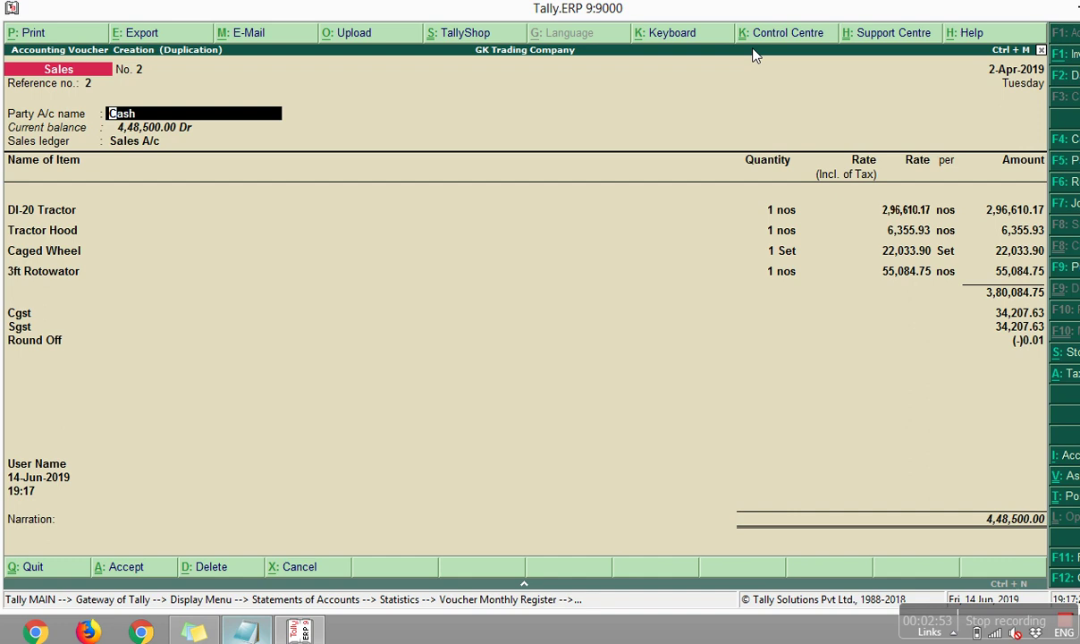
- Keep Cash as the party, fill in the buyer's name and two-line address, and accept India and Karnataka for the location
{"action": "key", "text": "Return"}
{"action": "key", "text": "Return"}
{"action": "type", "text": "FJSLF"}
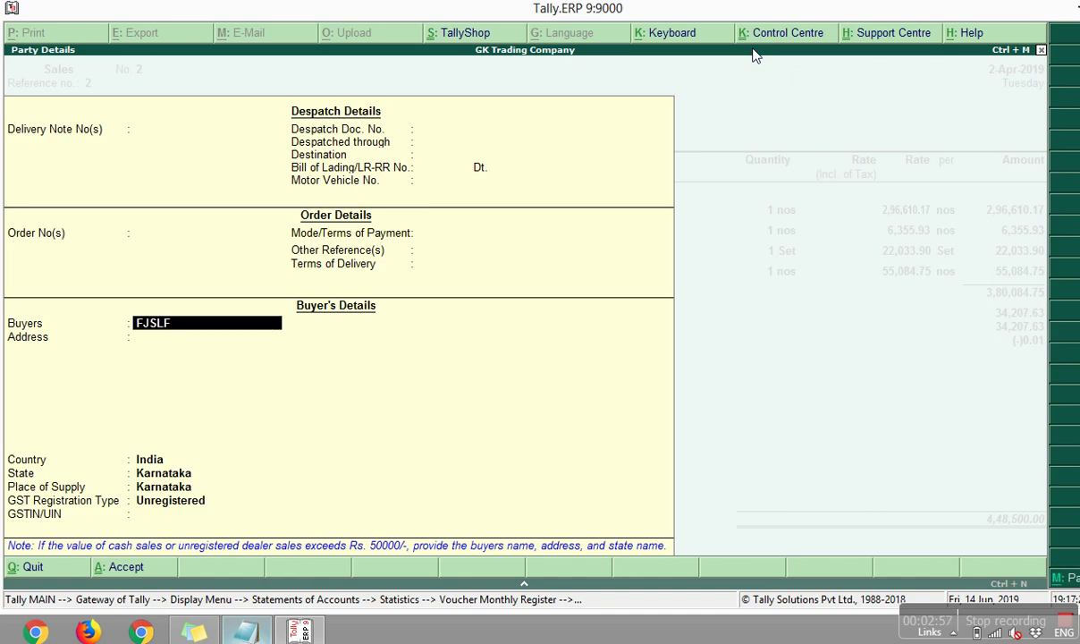
{"action": "key", "text": "Return"}
{"action": "type", "text": "FEKE"}
{"action": "key", "text": "Return"}
{"action": "type", "text": "HARI"}
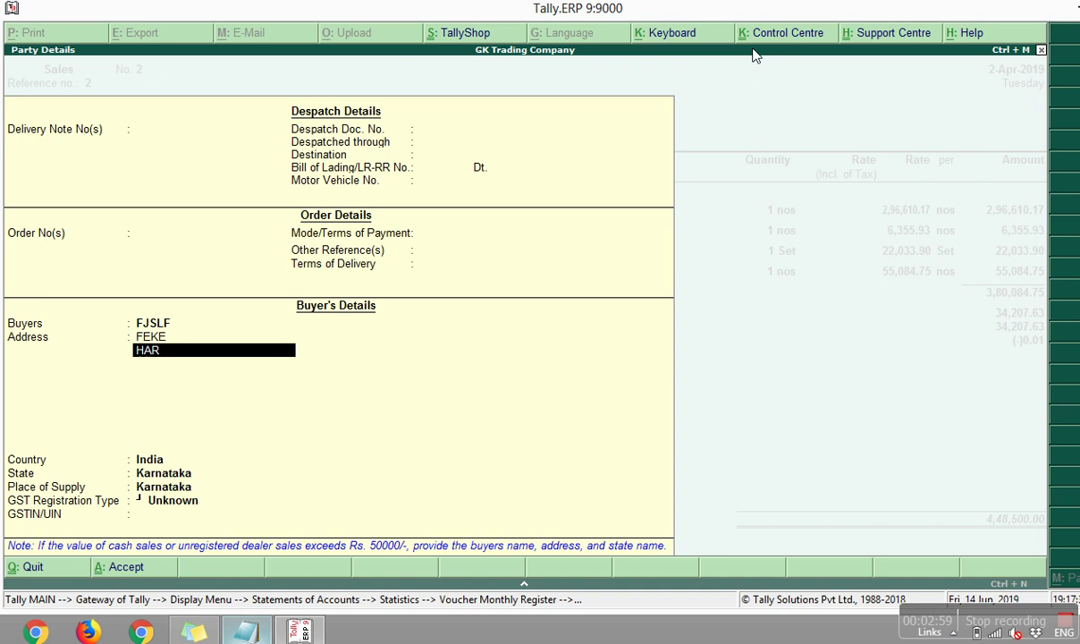
{"action": "key", "text": "Return"}
{"action": "key", "text": "Return"}
{"action": "key", "text": "Return"}
{"action": "key", "text": "Return"}
{"action": "key", "text": "Return"}
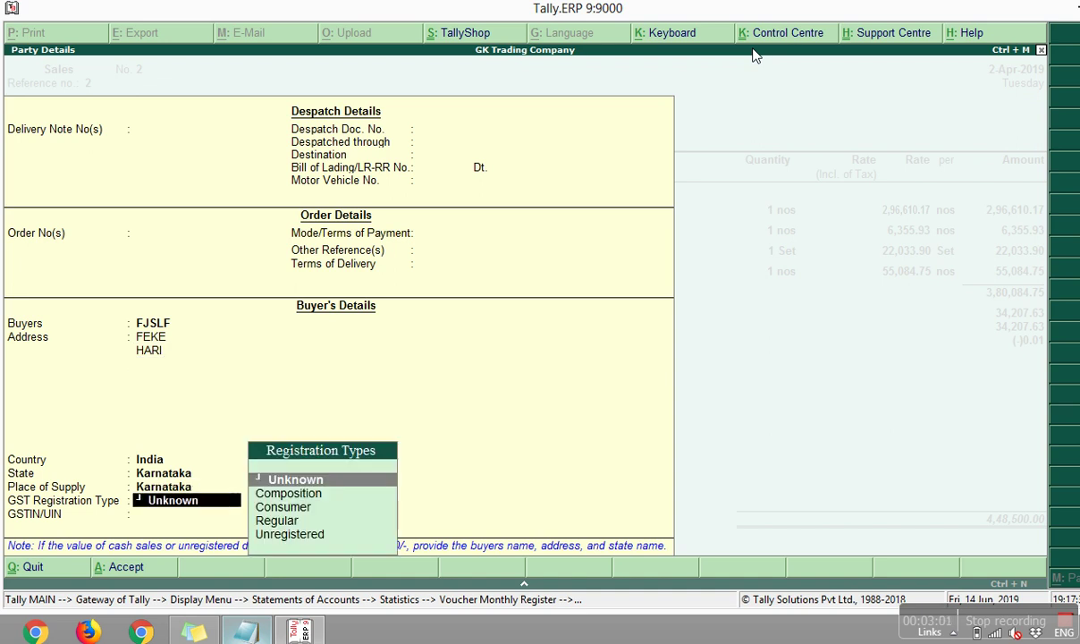
- Set the buyer's GST registration type to Consumer and save the duplicated voucher with the Sales A/c ledger
{"action": "key", "text": "Down"}
{"action": "key", "text": "Down"}
{"action": "key", "text": "Return"}
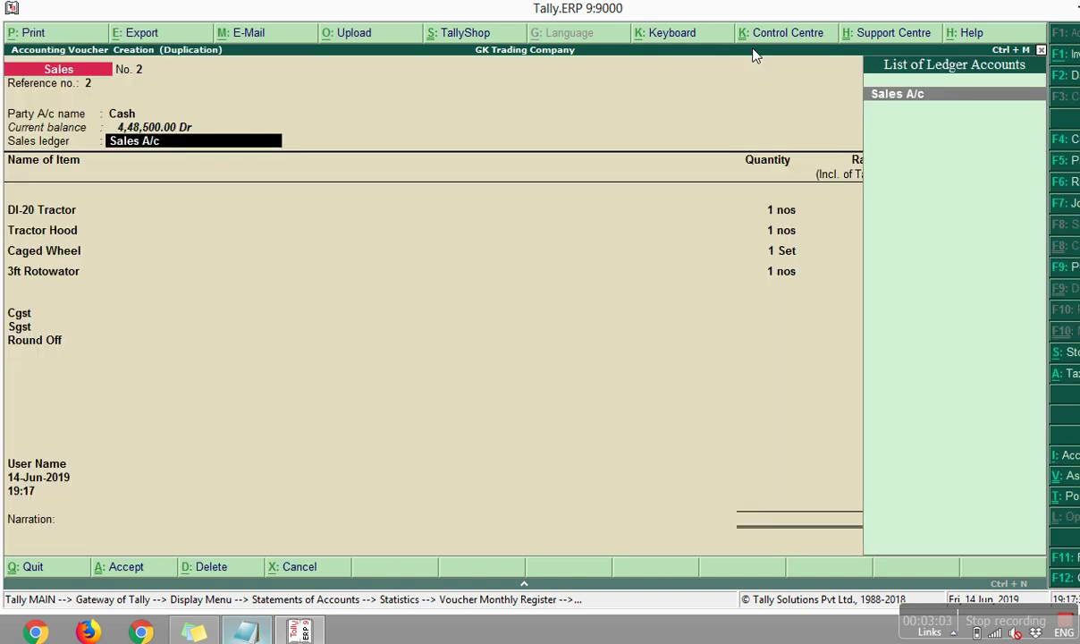
{"action": "key", "text": "Return"}
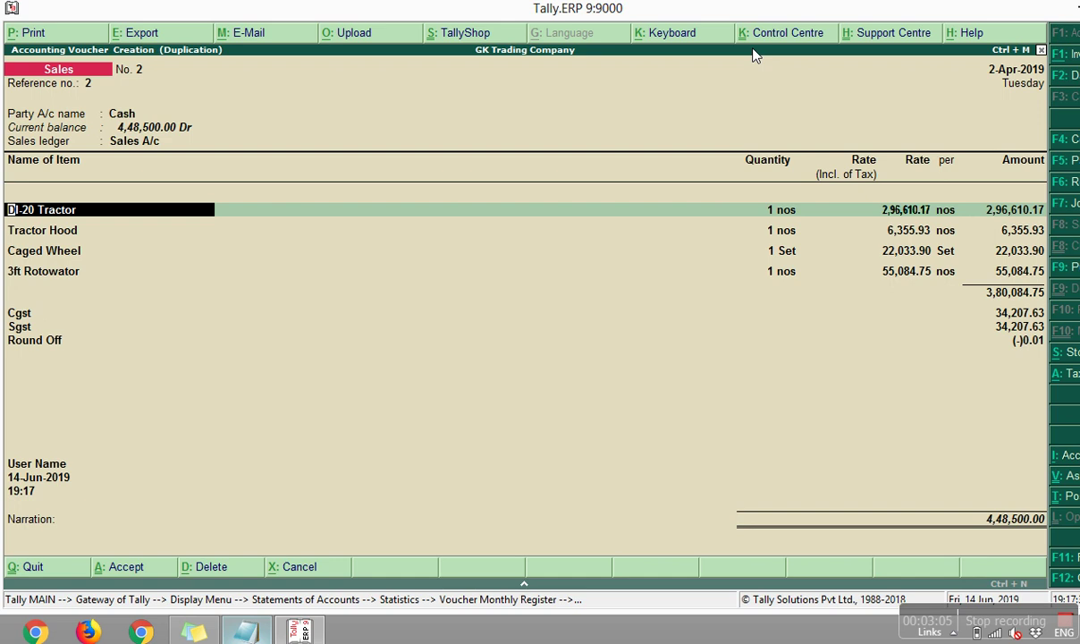
{"action": "key", "text": "ctrl+a"}
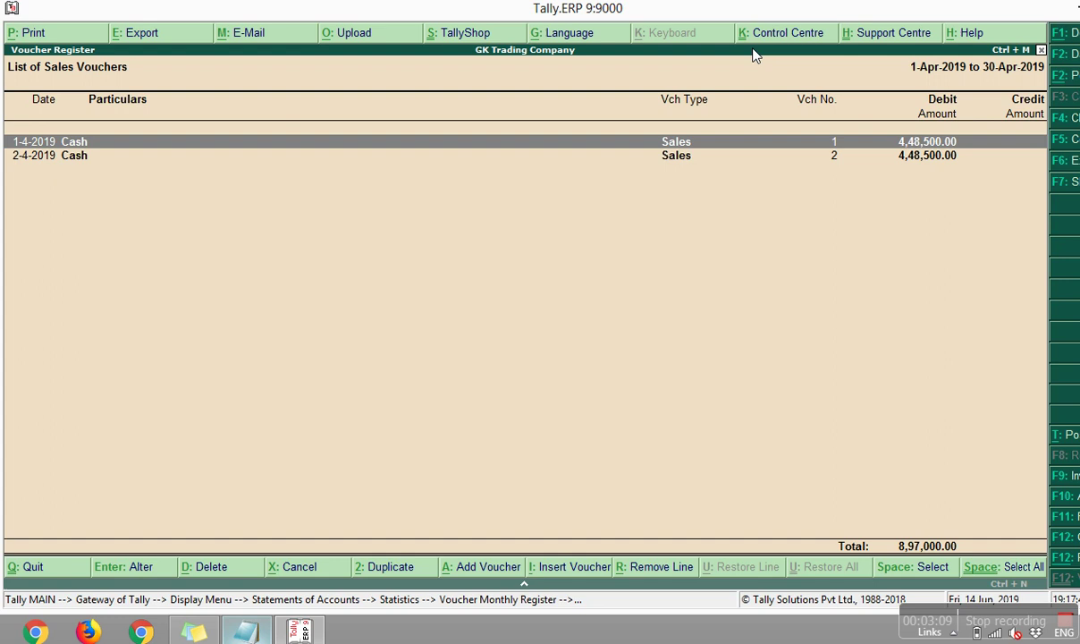
- Compare the two sales vouchers in the register and view the contents of voucher no. 2
{"action": "key", "text": "Down"}
{"action": "key", "text": "Up"}
{"action": "key", "text": "Down"}
{"action": "key", "text": "Up"}
{"action": "key", "text": "Down"}
{"action": "key", "text": "Up"}
{"action": "key", "text": "Down"}
{"action": "key", "text": "Up"}
{"action": "key", "text": "Down"}
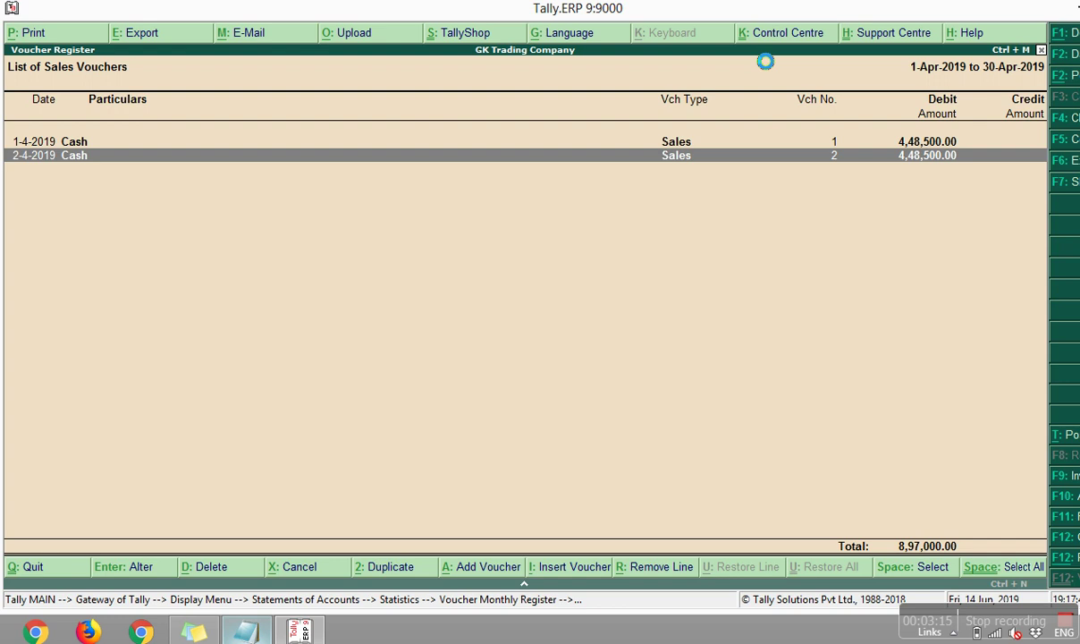
{"action": "key", "text": "Return"}
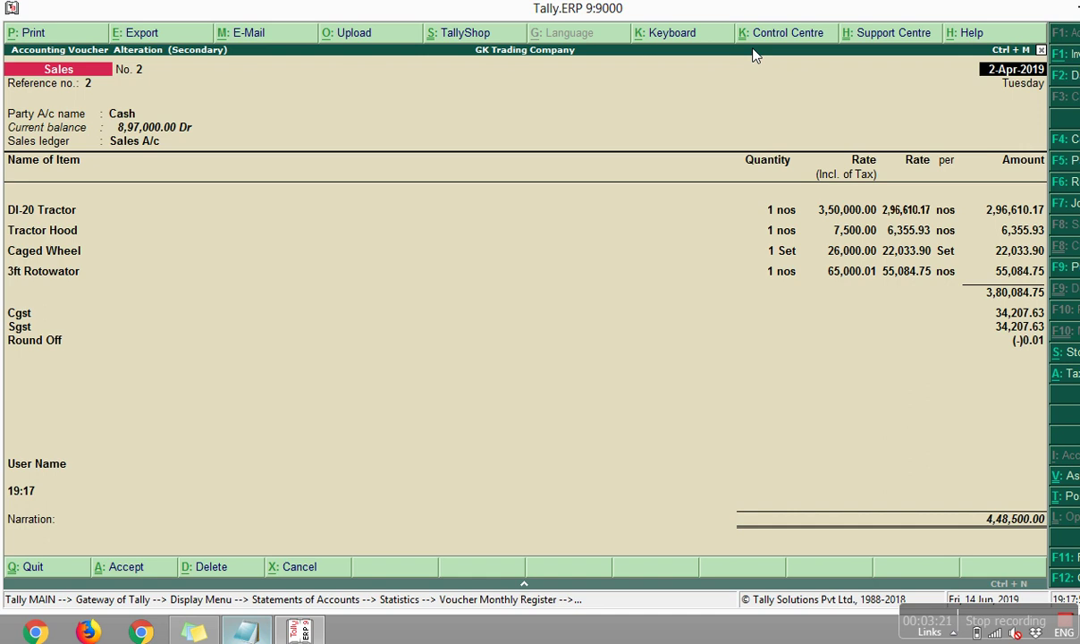
{"action": "key", "text": "Escape"}
{"action": "key", "text": "y"}
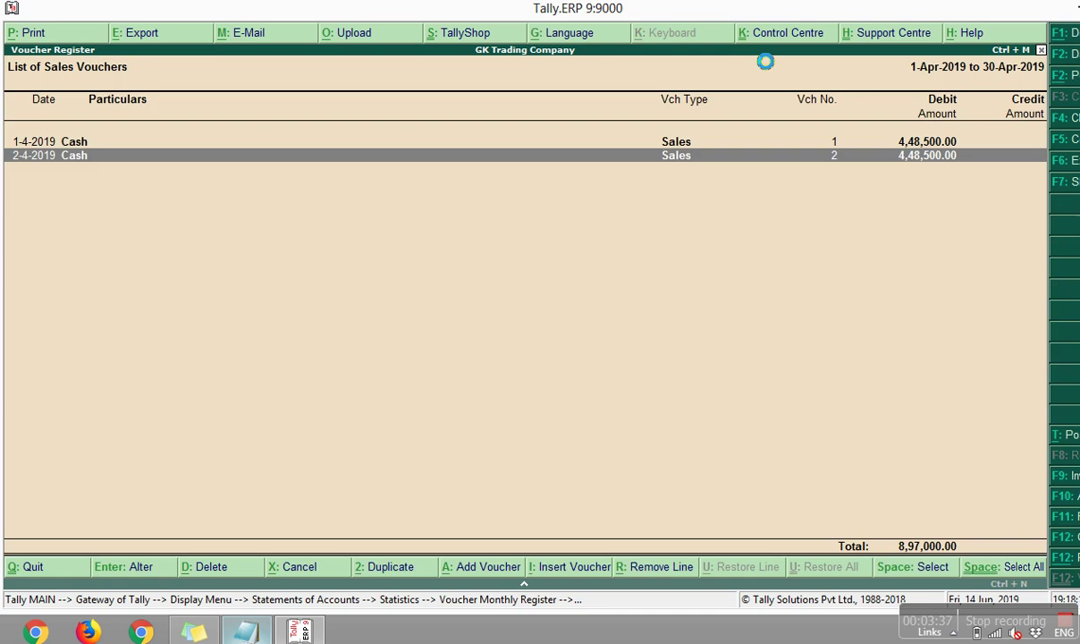
- Reopen voucher no. 2, review its header fields up to the first stock item, and leave it without saving
{"action": "key", "text": "Return"}
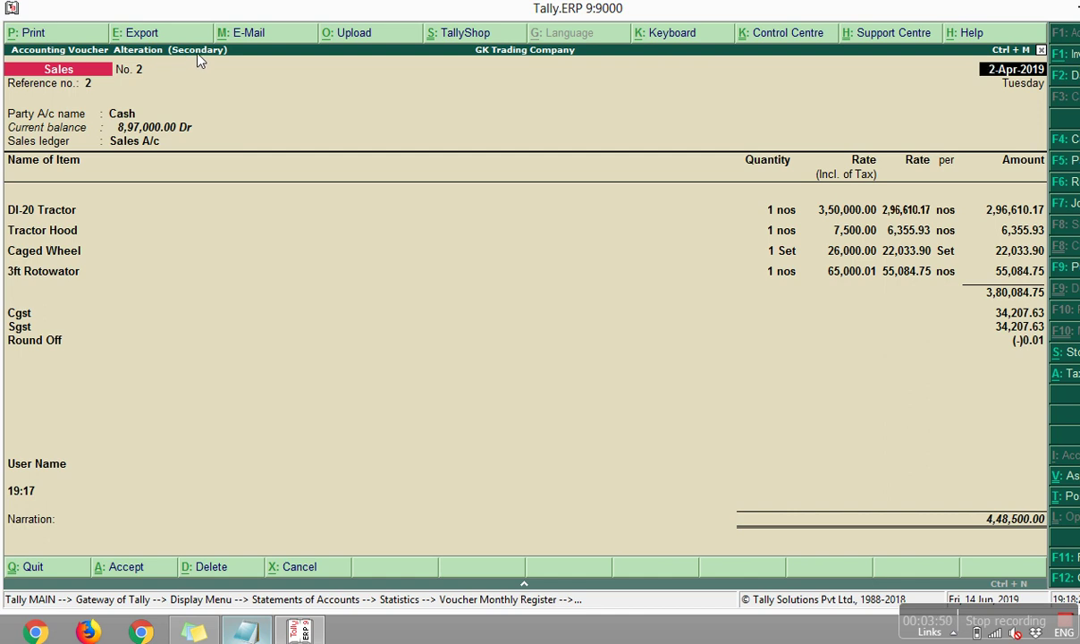
{"action": "key", "text": "Return"}
{"action": "key", "text": "Return"}
{"action": "key", "text": "Return"}
{"action": "key", "text": "Return"}
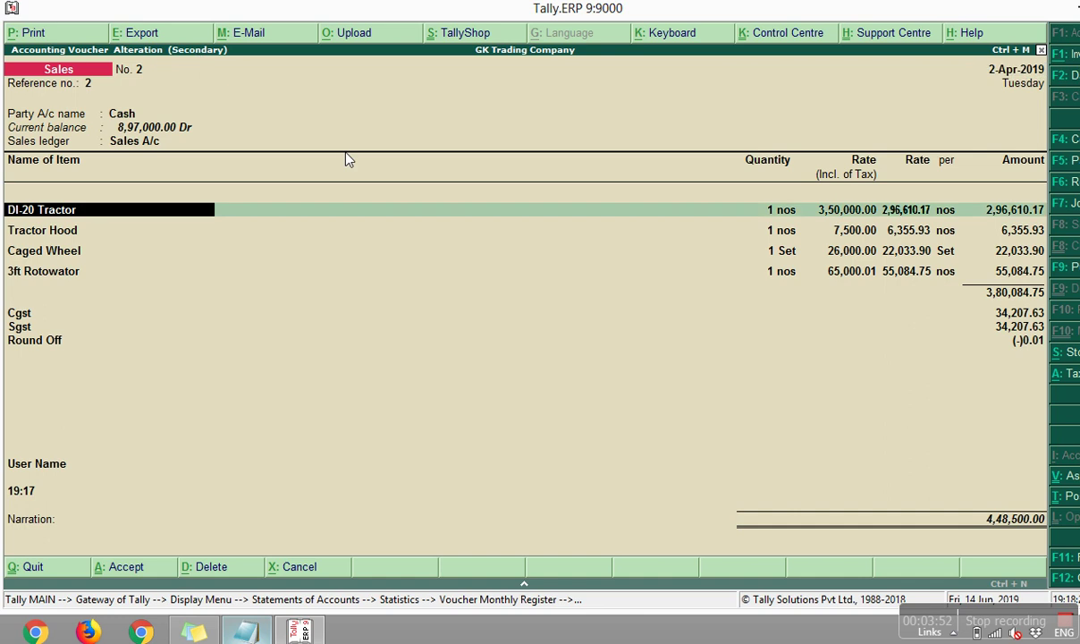
{"action": "key", "text": "Escape"}
{"action": "key", "text": "Return"}
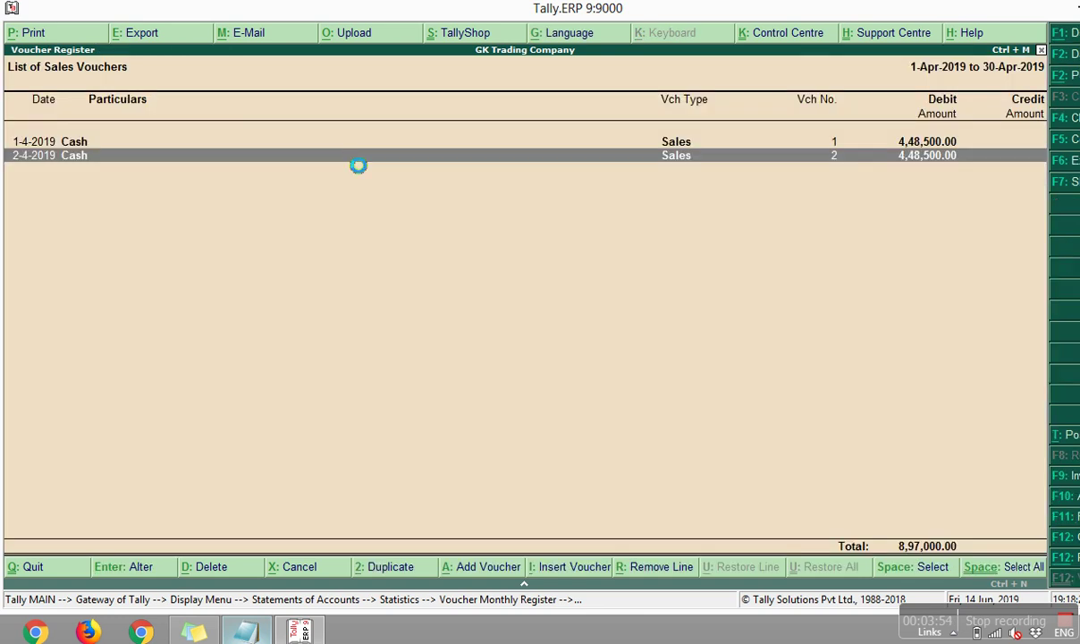
- Close the sales voucher register and the statistics reports, returning to the Gateway of Tally
{"action": "key", "text": "Escape"}
{"action": "key", "text": "Escape"}
{"action": "key", "text": "Escape"}
{"action": "key", "text": "Escape"}
{"action": "key", "text": "Escape"}
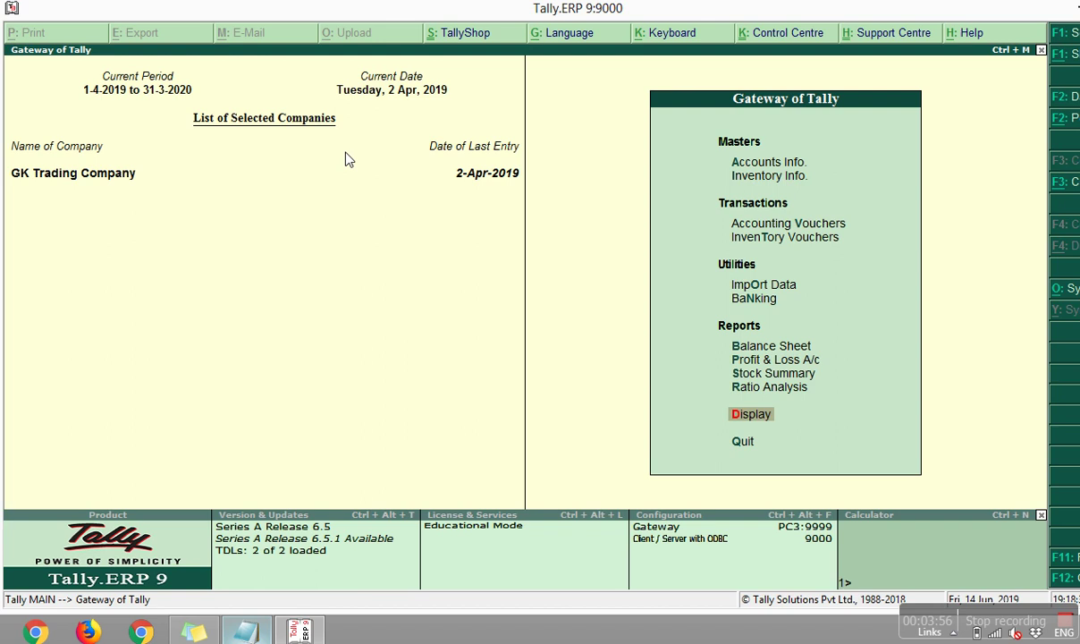